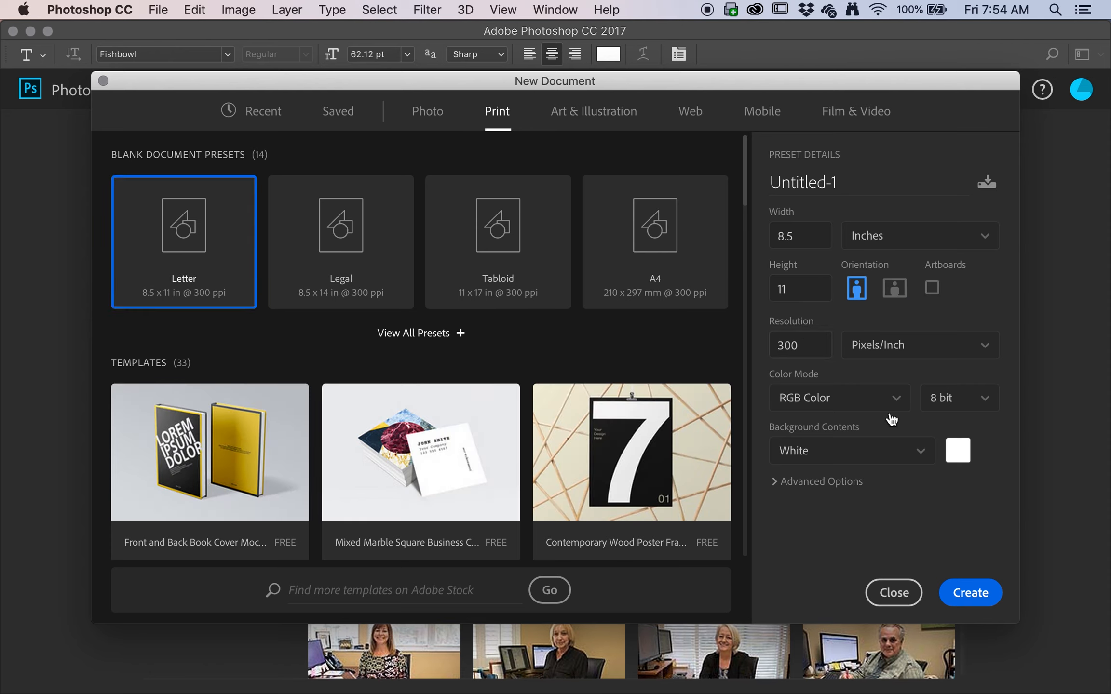
# - Create a Letter-size 8.5 x 11 inch, 300 ppi RGB document named barbara_kruger_original
pyautogui.click(879, 183)
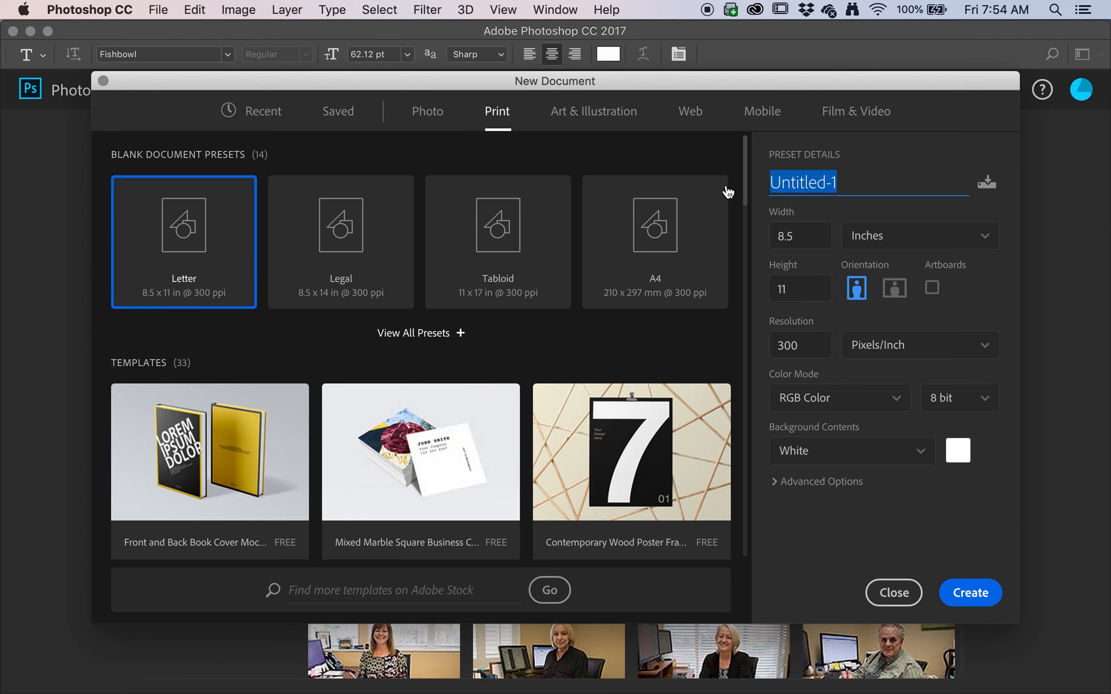
pyautogui.write('barbara')
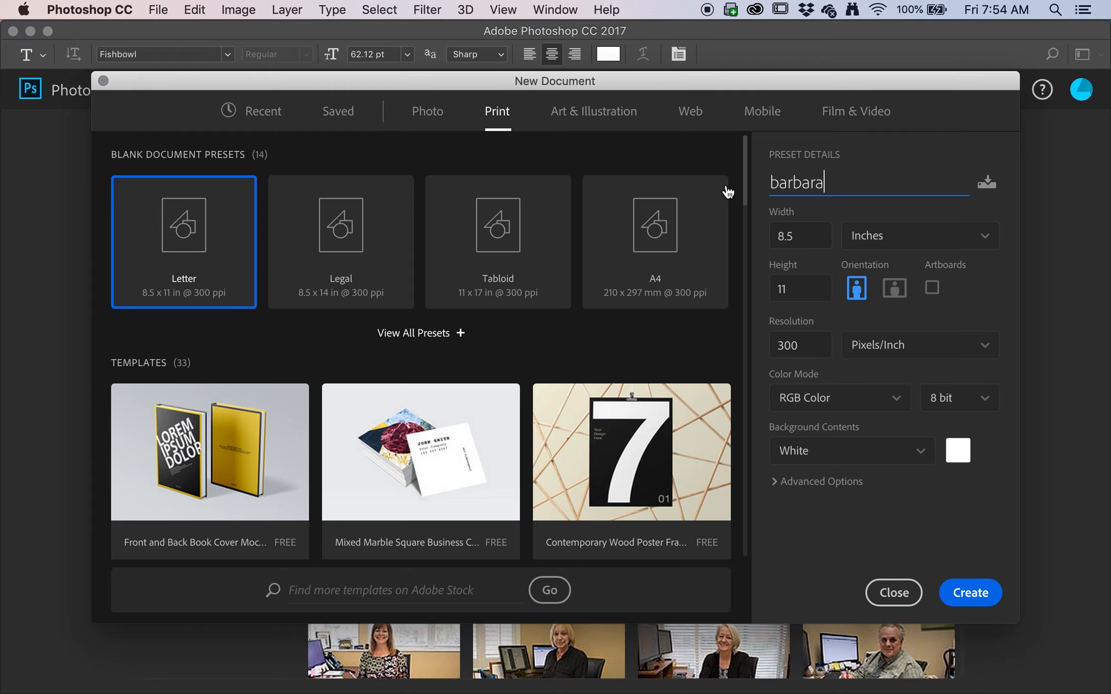
pyautogui.write('_kruger_original')
pyautogui.click(975, 597)
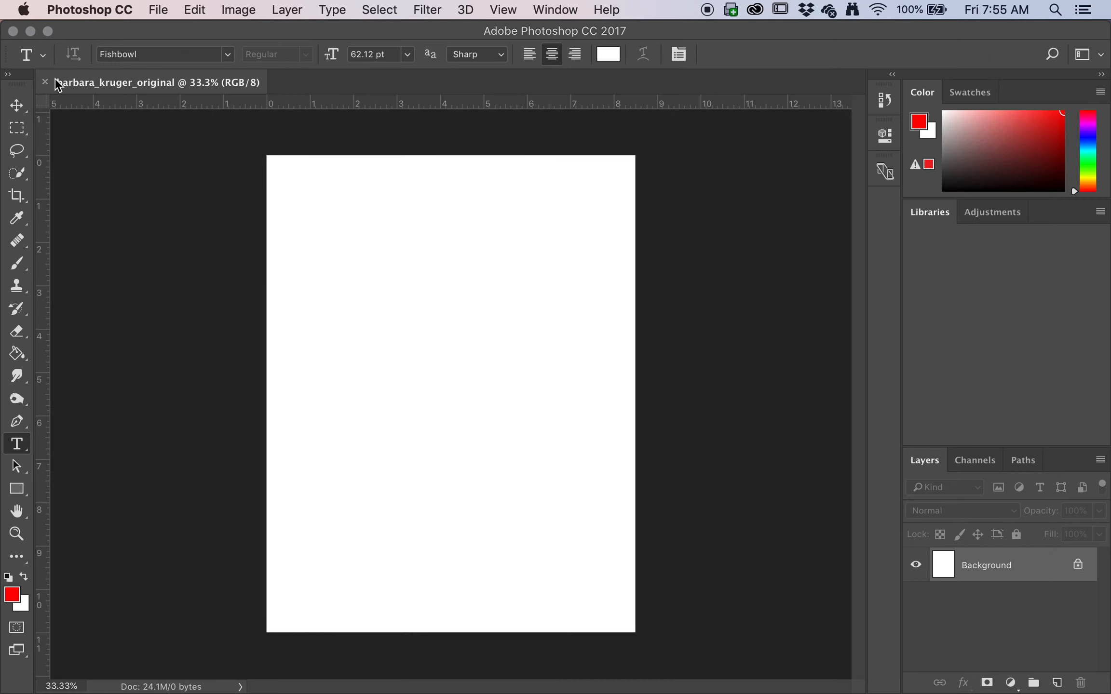
# - Place Clothing-Waste-1.jpg from the Desktop as an embedded image in the document
pyautogui.click(17, 105)
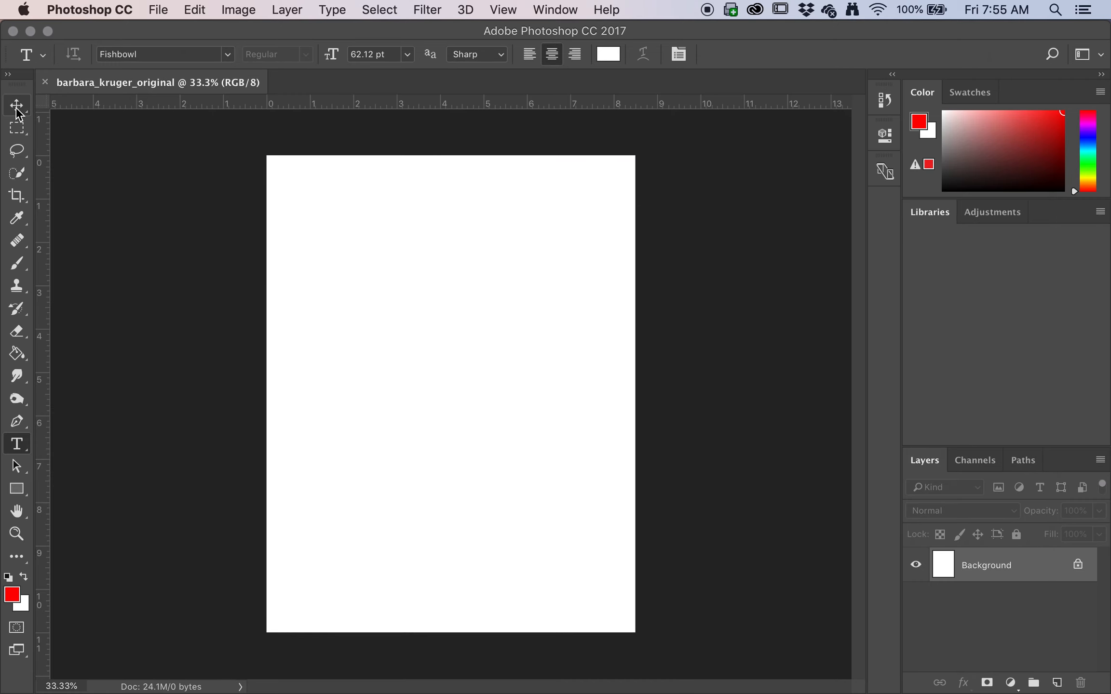
pyautogui.click(155, 11)
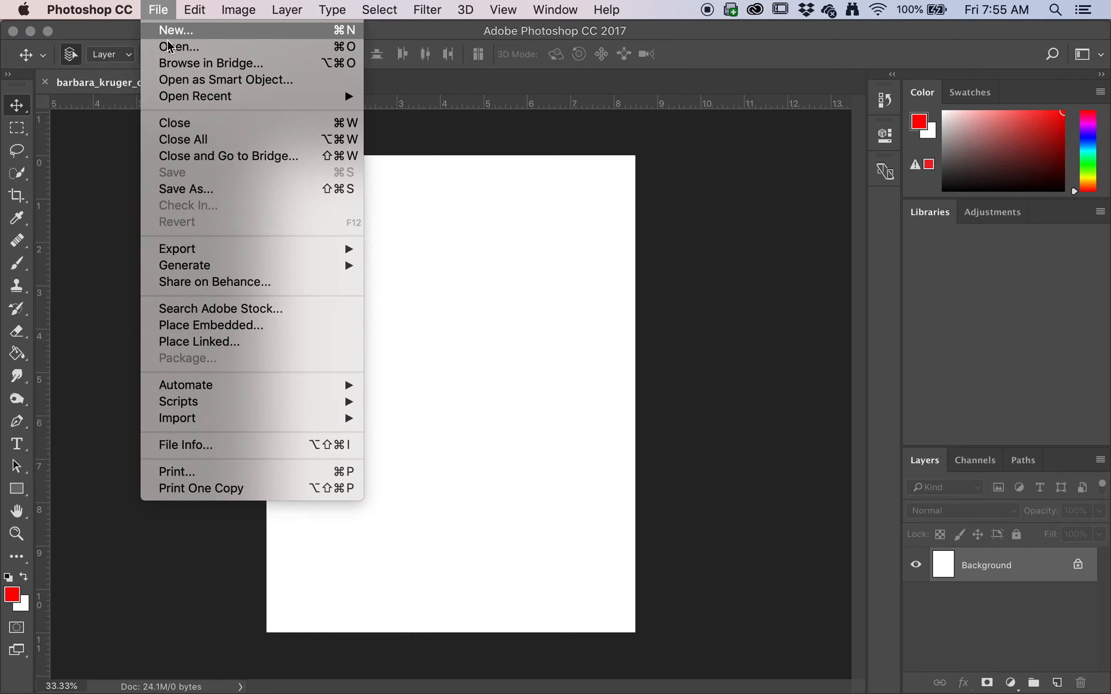
pyautogui.click(212, 326)
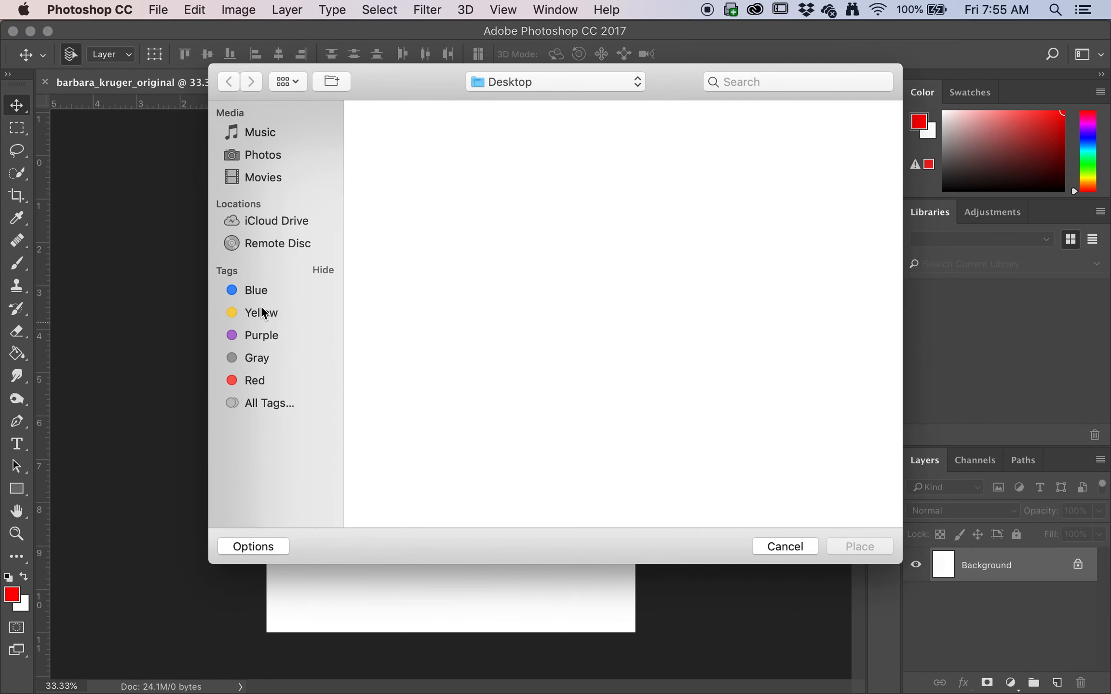
pyautogui.scroll(-10, 525, 333)
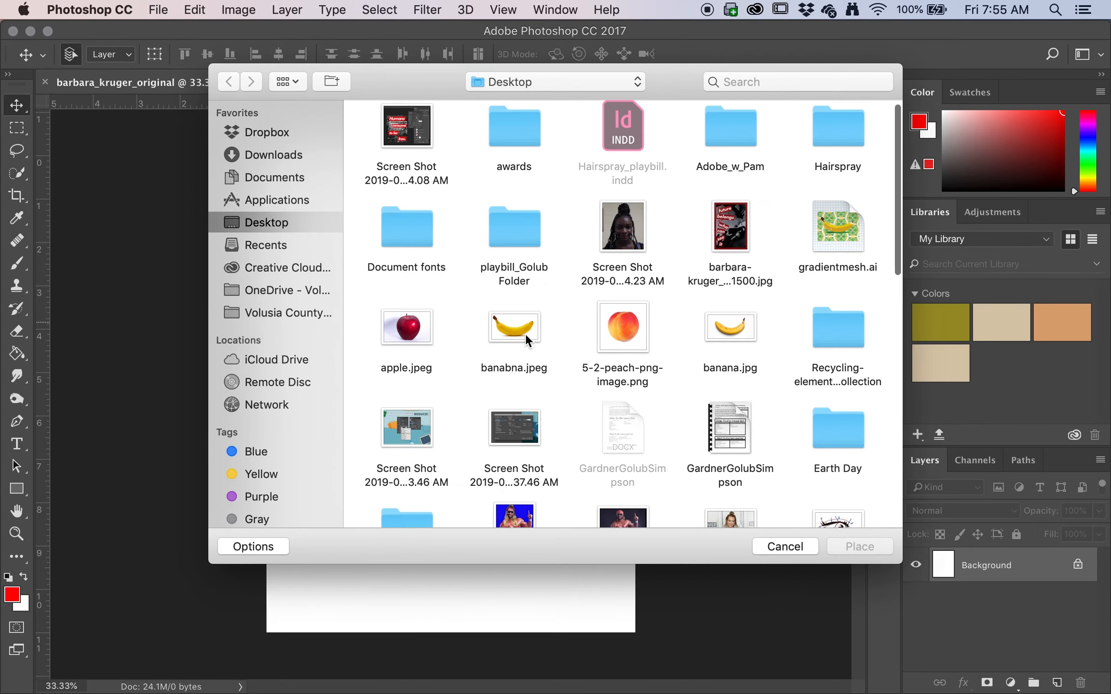
pyautogui.scroll(-5, 525, 333)
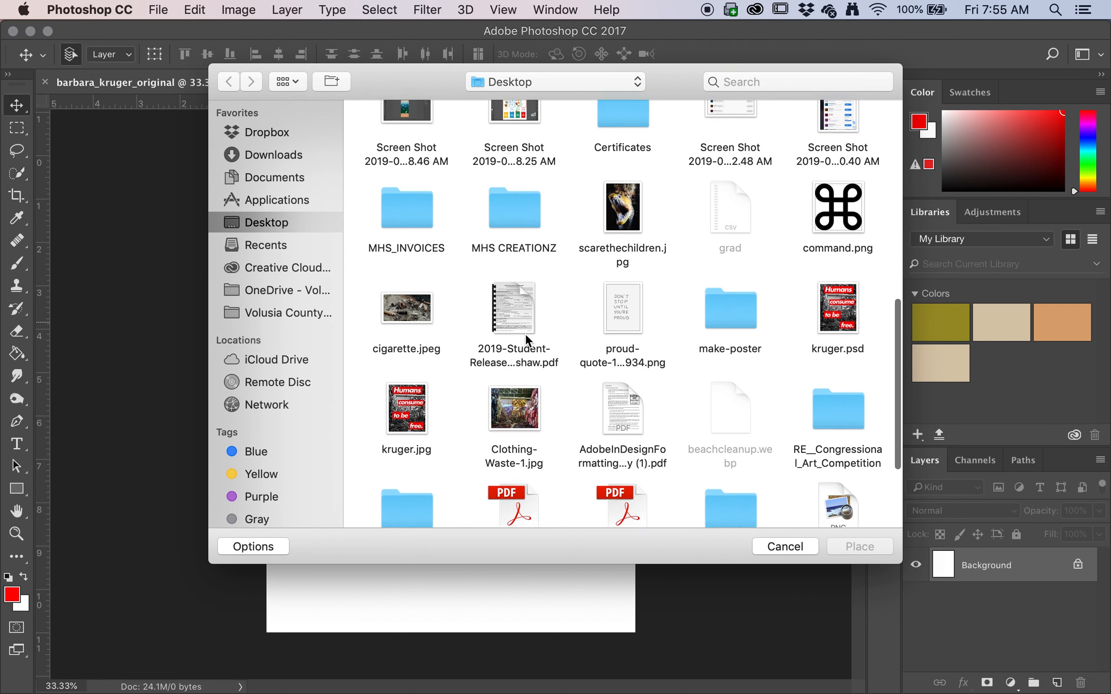
pyautogui.click(512, 307)
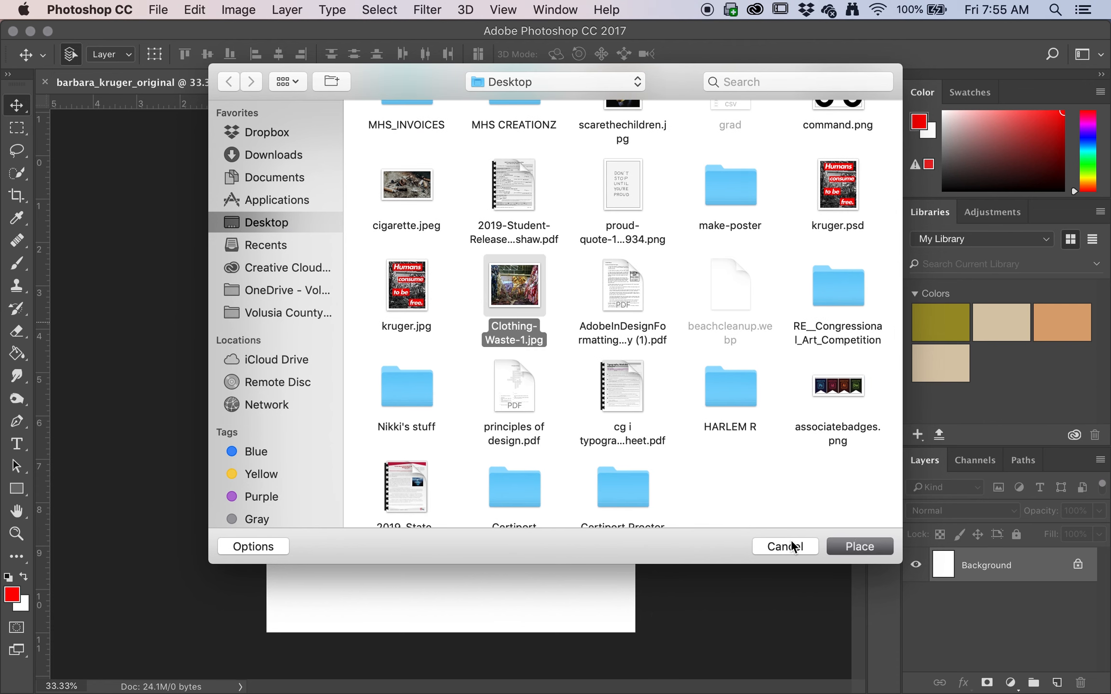
pyautogui.press('Return')
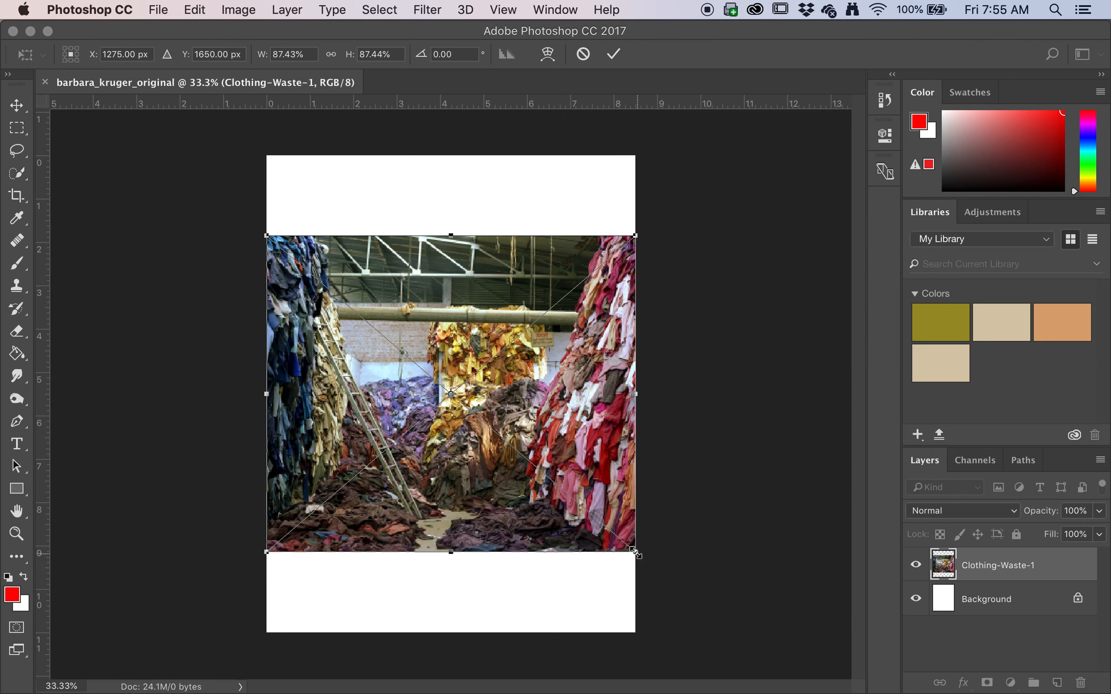
# - Scale the placed photo to about 117% and align its upper edge with the page's upper edge, overlapping both sides
pyautogui.moveTo(635, 552); pyautogui.dragTo(759, 659)
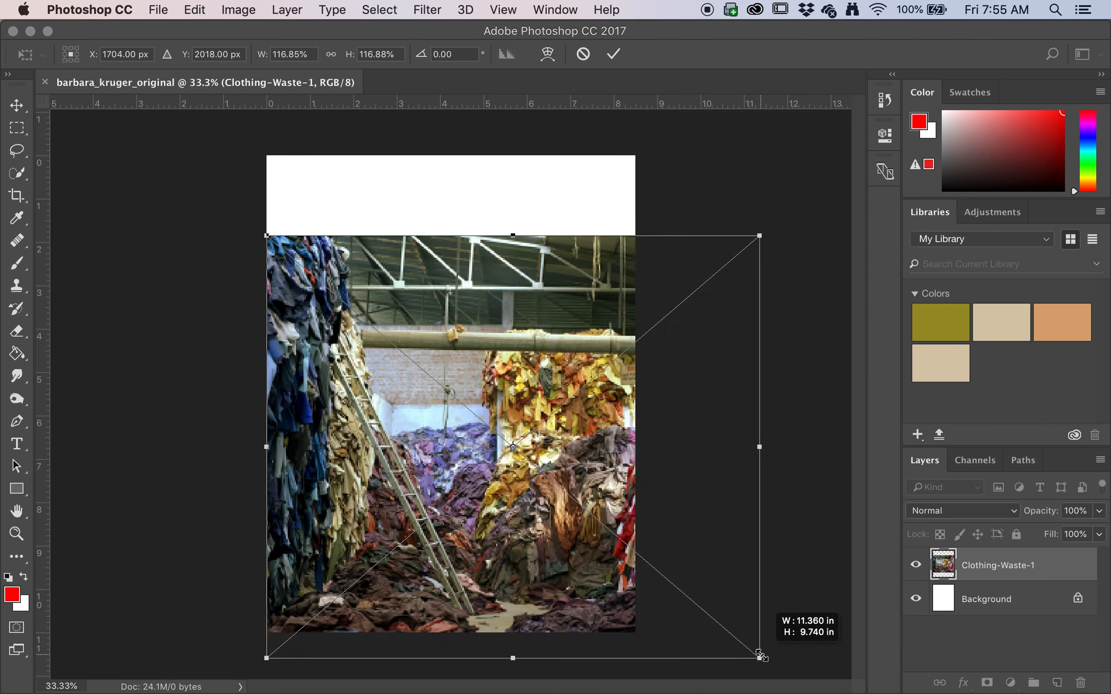
pyautogui.moveTo(411, 395); pyautogui.dragTo(410, 353)
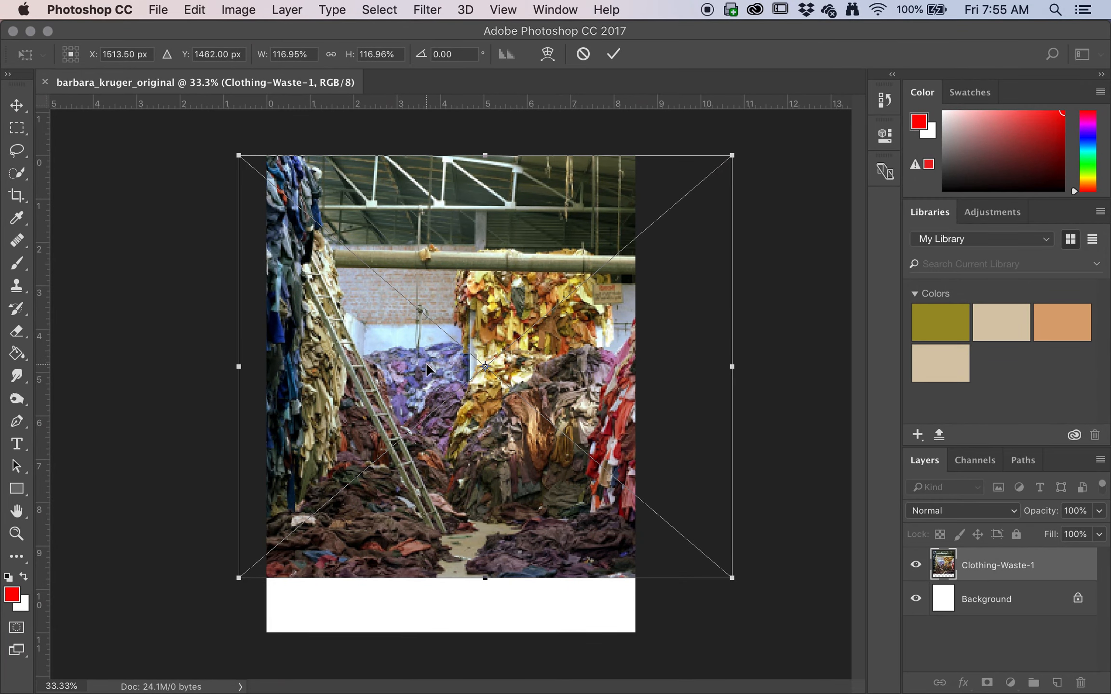
pyautogui.click(613, 55)
# - Crop away the white strip below the photo and trim its right side to a canvas width of about 7.5 inches
pyautogui.click(17, 196)
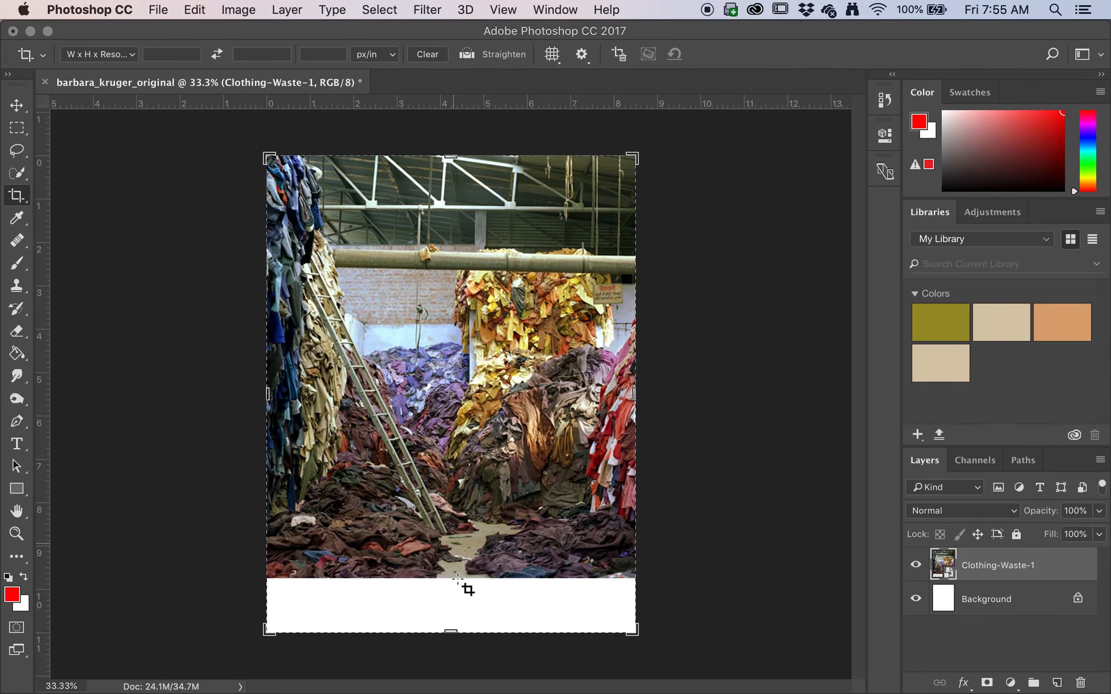
pyautogui.moveTo(437, 631); pyautogui.dragTo(449, 603)
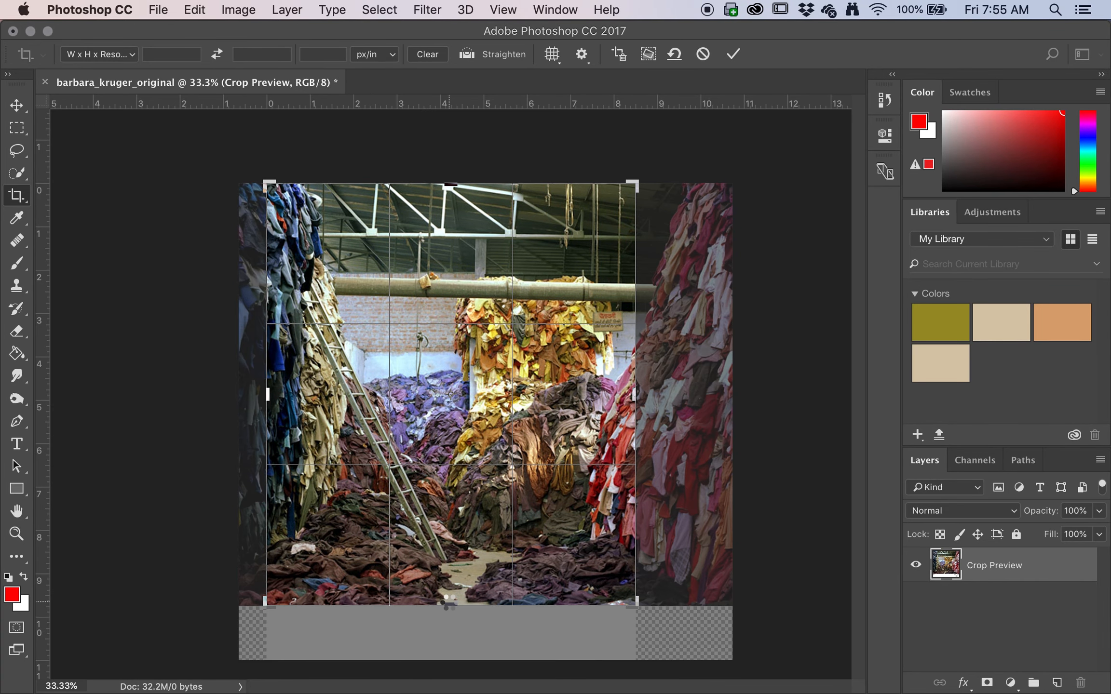
pyautogui.press('Return')
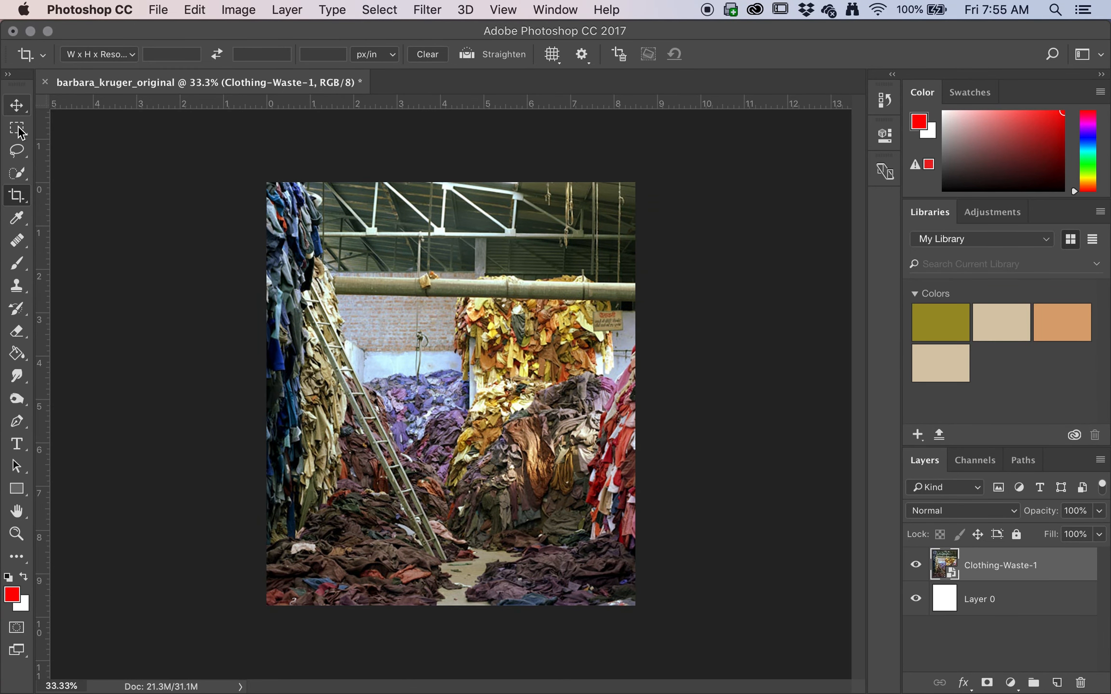
pyautogui.click(16, 195)
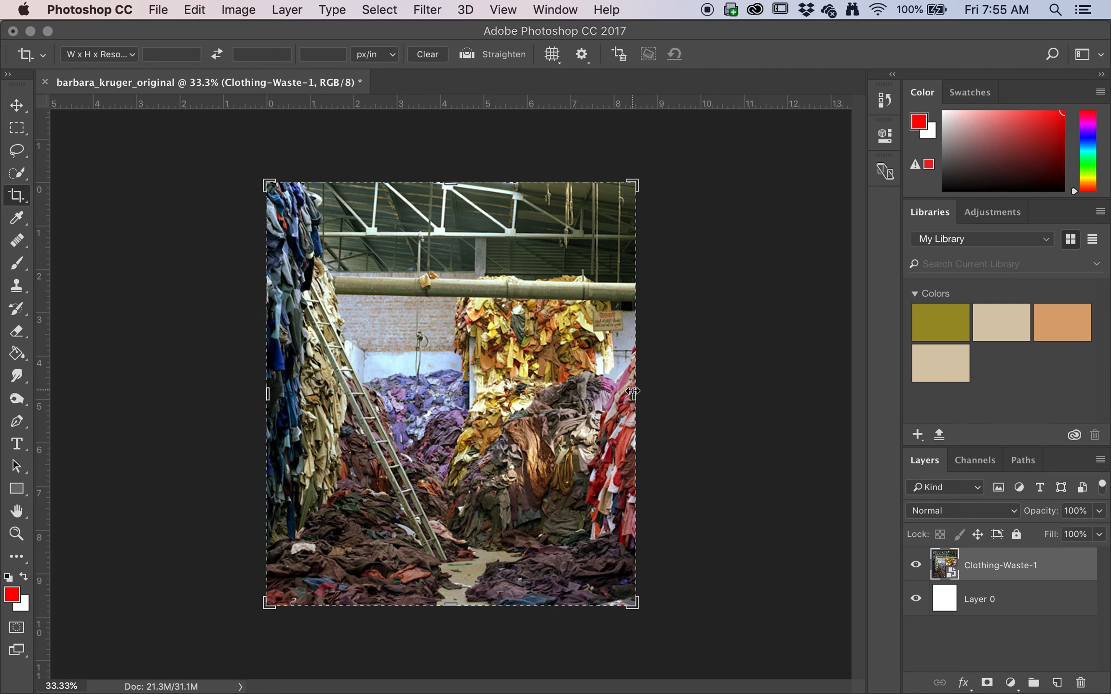
pyautogui.moveTo(632, 393); pyautogui.dragTo(608, 393)
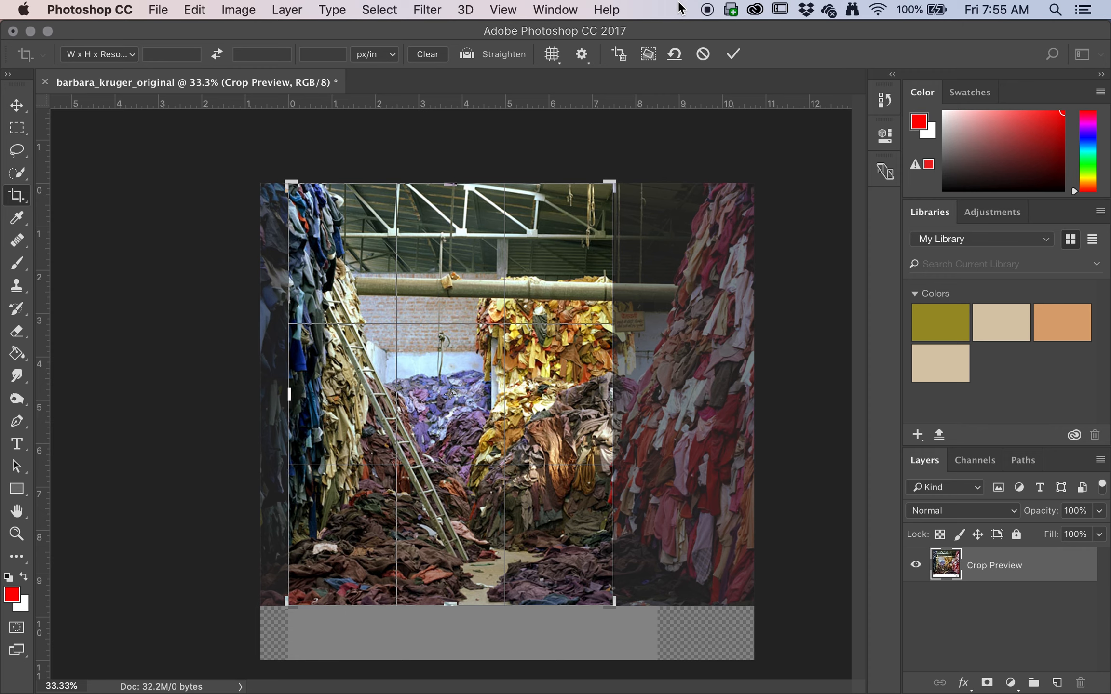
pyautogui.click(733, 54)
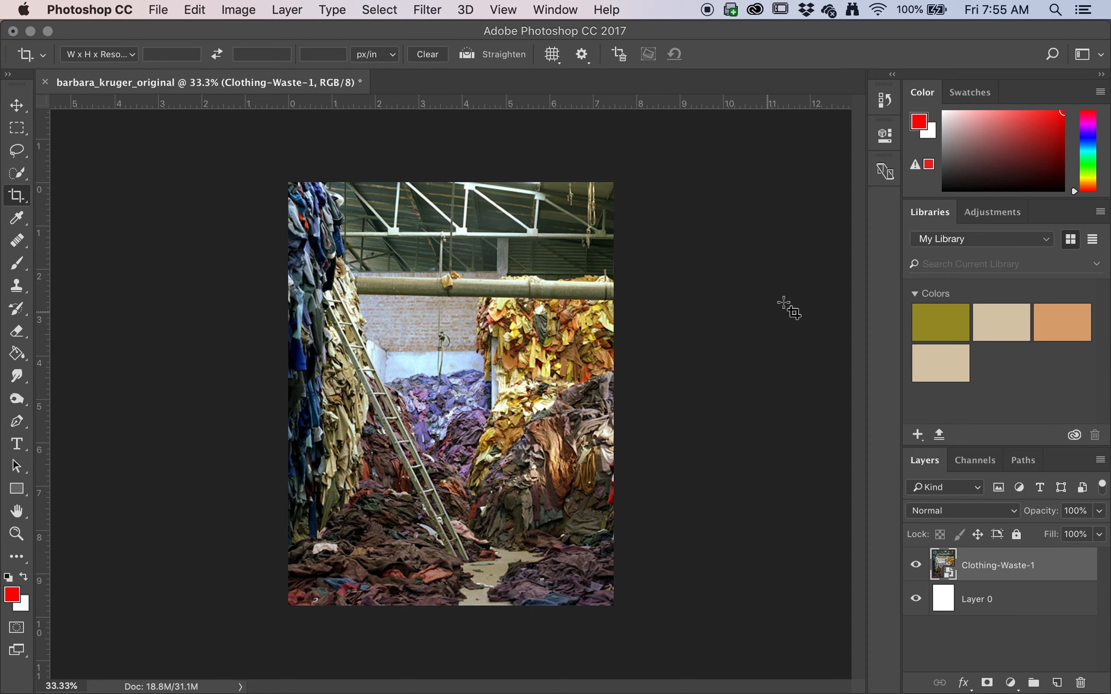
# - Apply a Black & White adjustment to the Clothing-Waste-1 layer with Reds at -17% and Magentas at 64%
pyautogui.click(282, 14)
pyautogui.moveTo(238, 11)
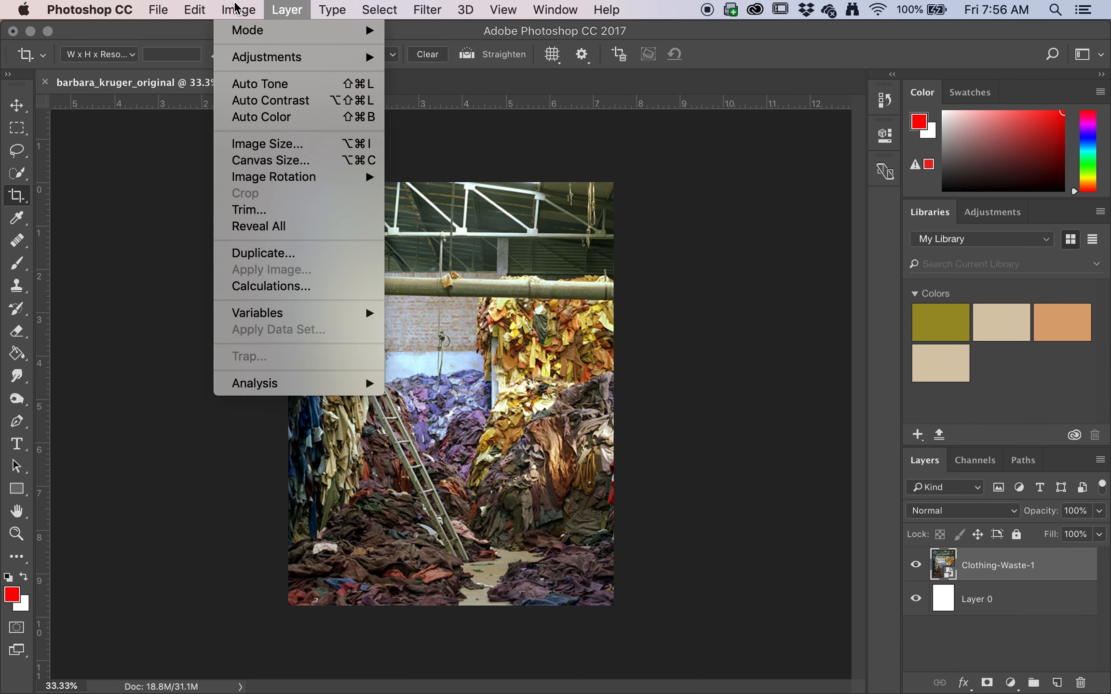
pyautogui.moveTo(298, 60)
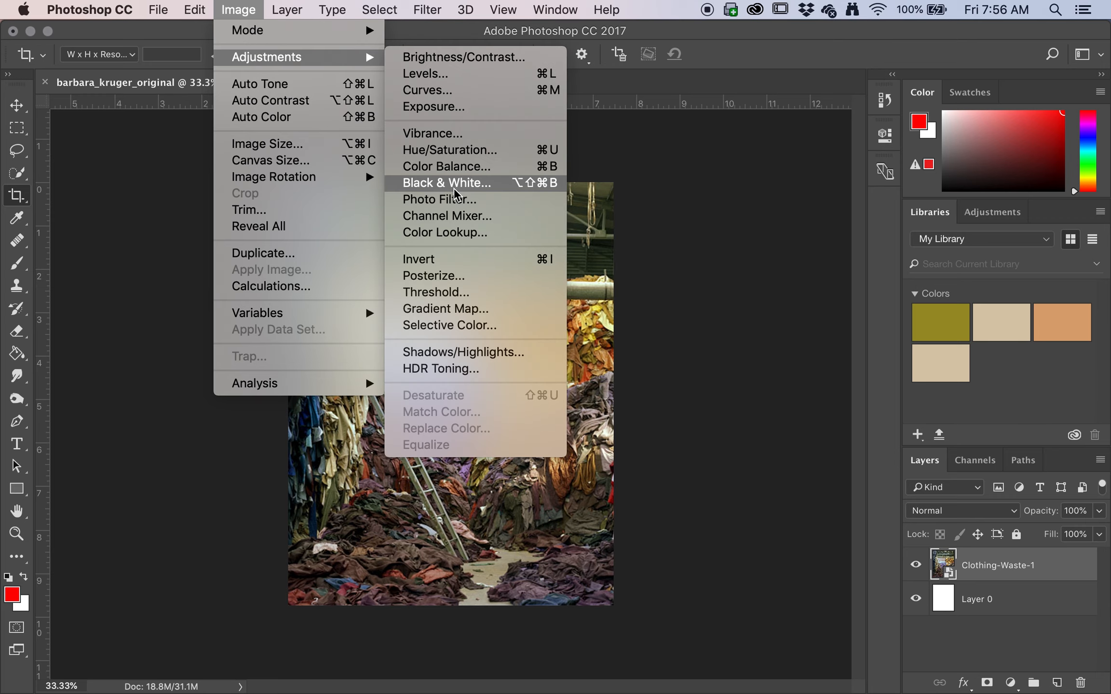
pyautogui.click(465, 182)
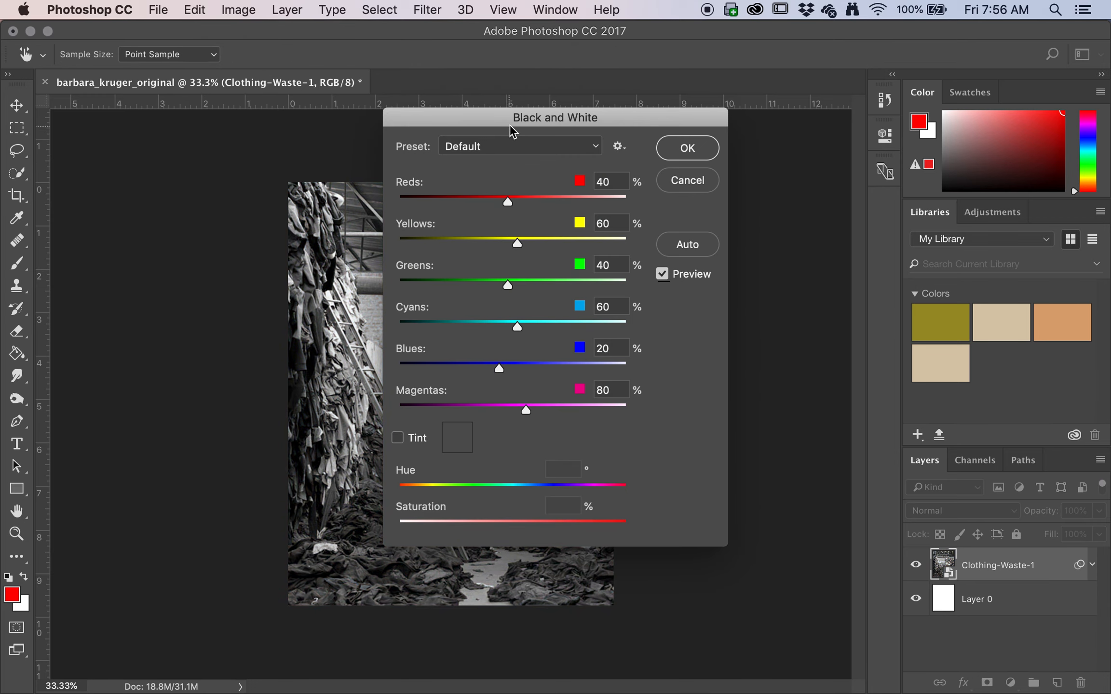
pyautogui.moveTo(511, 120); pyautogui.dragTo(755, 143)
pyautogui.moveTo(752, 224); pyautogui.dragTo(726, 228)
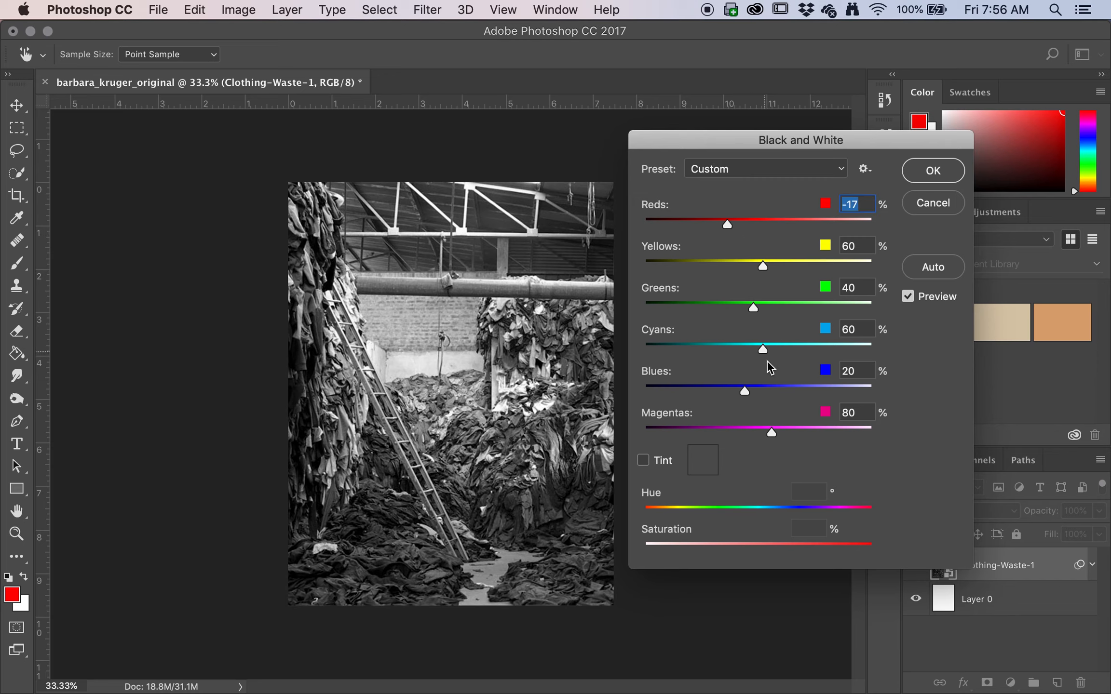
pyautogui.click(765, 434)
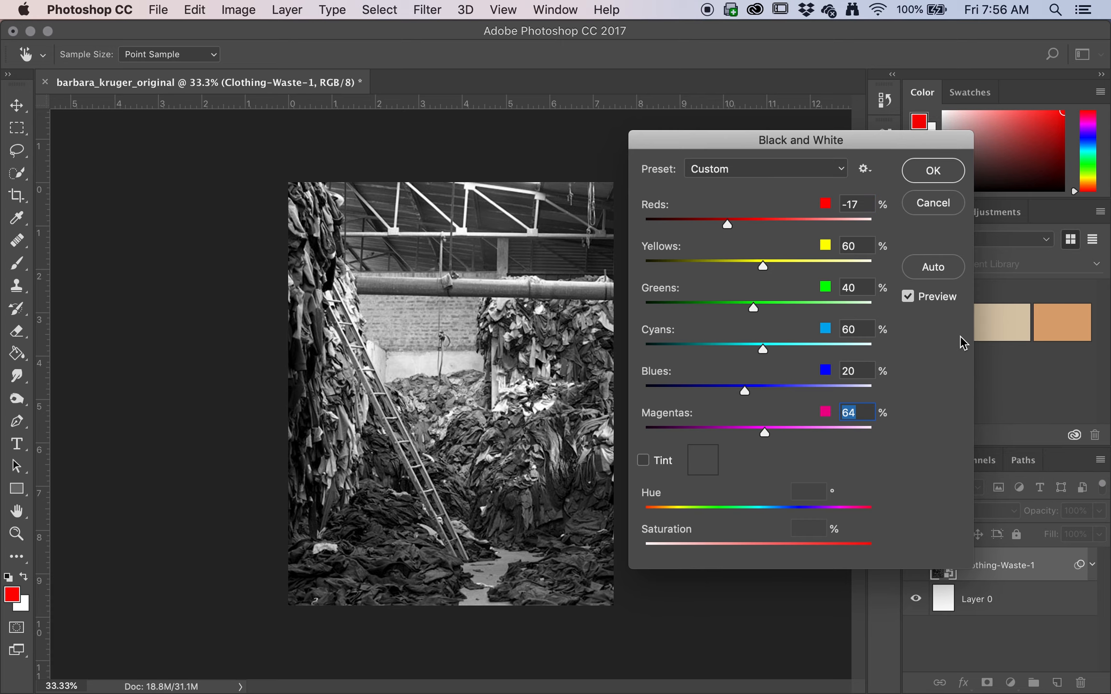
pyautogui.press('Return')
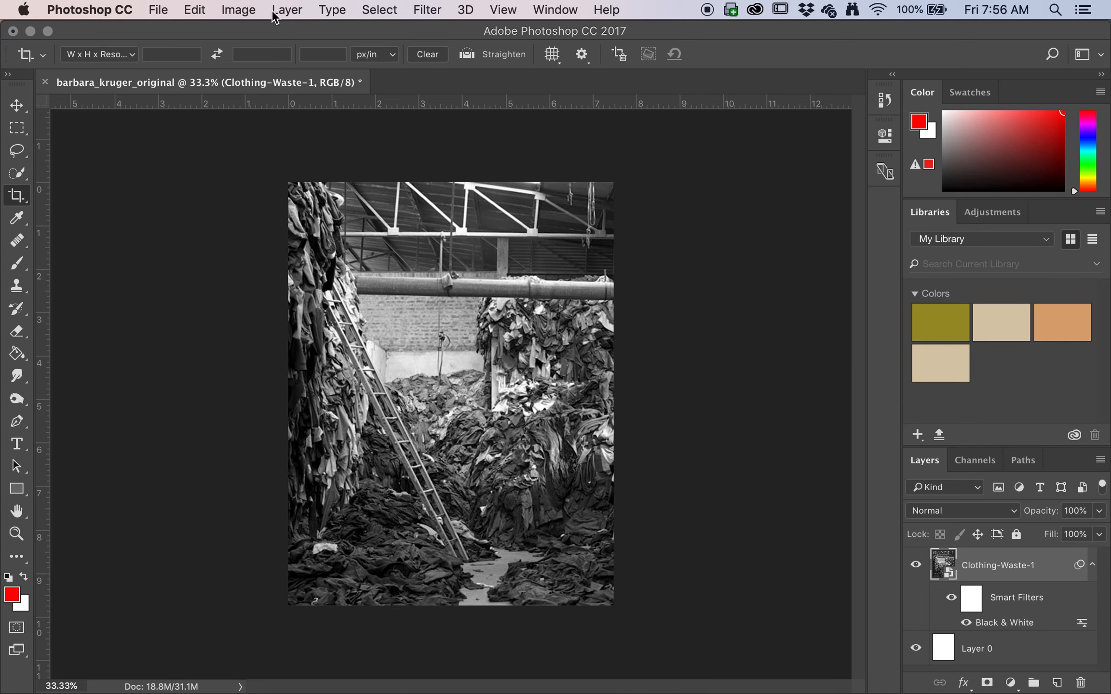
# - Apply a Levels adjustment to the photo with the black input level at 18 and the midtone slider moved toward the shadows
pyautogui.click(236, 11)
pyautogui.moveTo(244, 57)
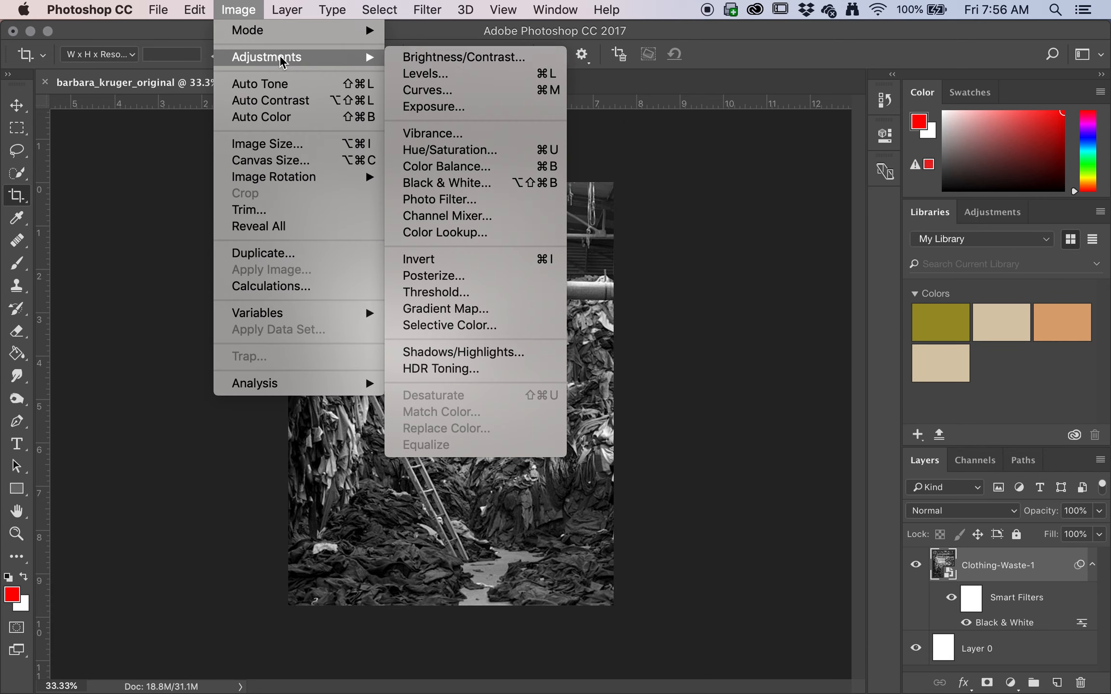
pyautogui.click(468, 74)
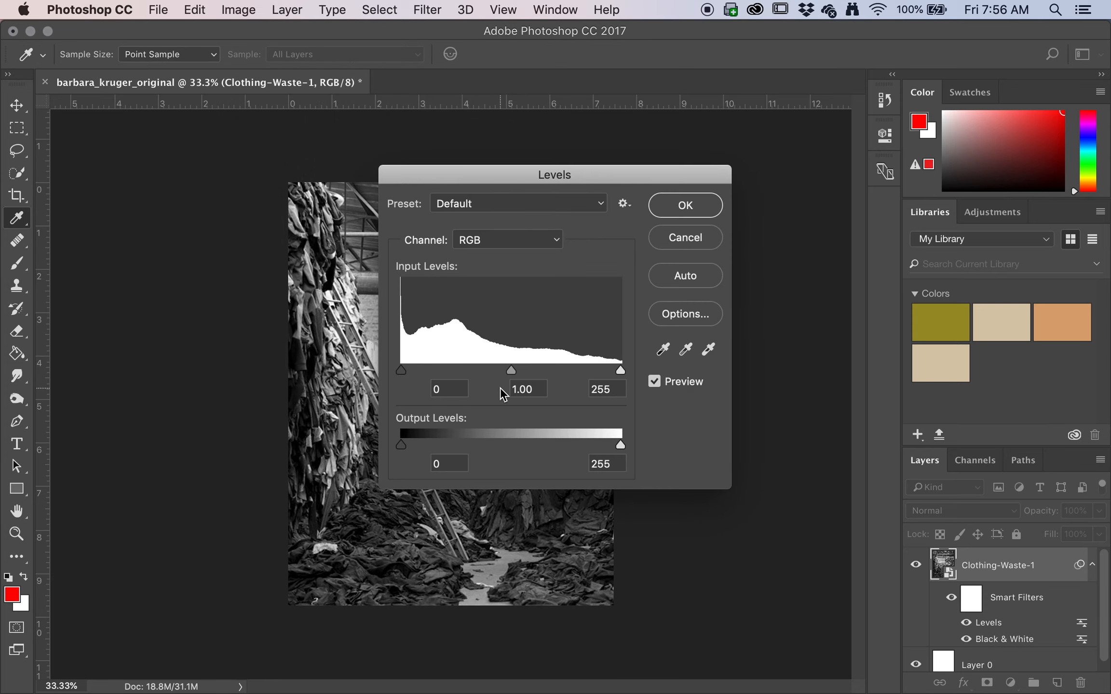
pyautogui.moveTo(506, 376); pyautogui.dragTo(523, 374)
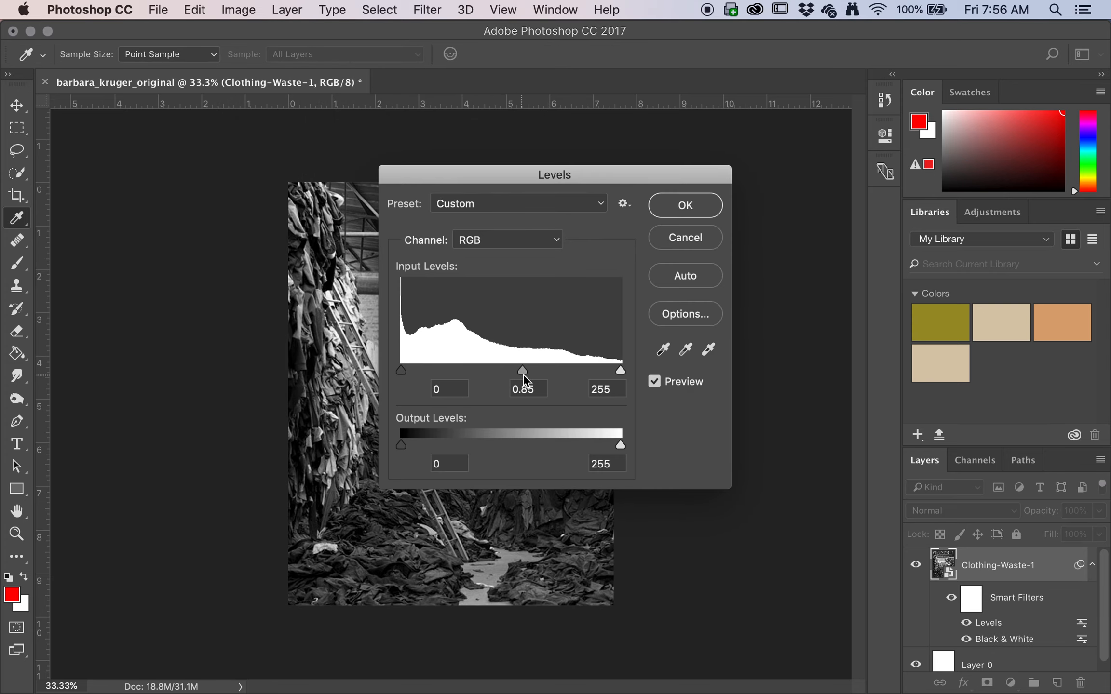
pyautogui.moveTo(402, 371); pyautogui.dragTo(417, 371)
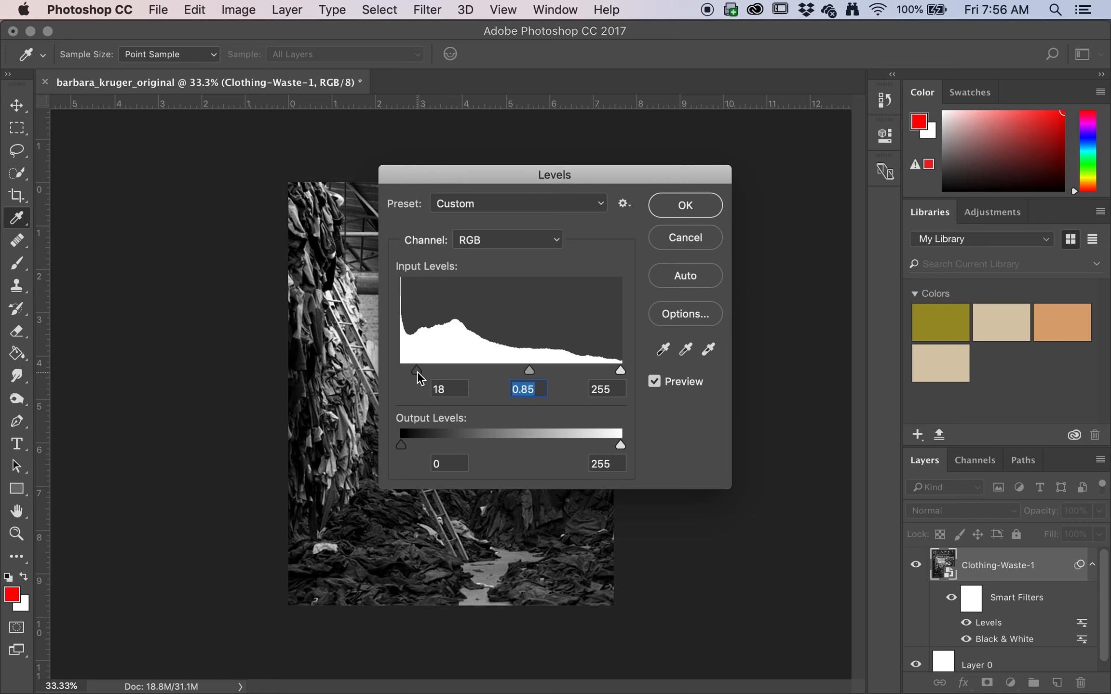
pyautogui.moveTo(526, 371); pyautogui.dragTo(509, 370)
pyautogui.press('Return')
pyautogui.press('c')
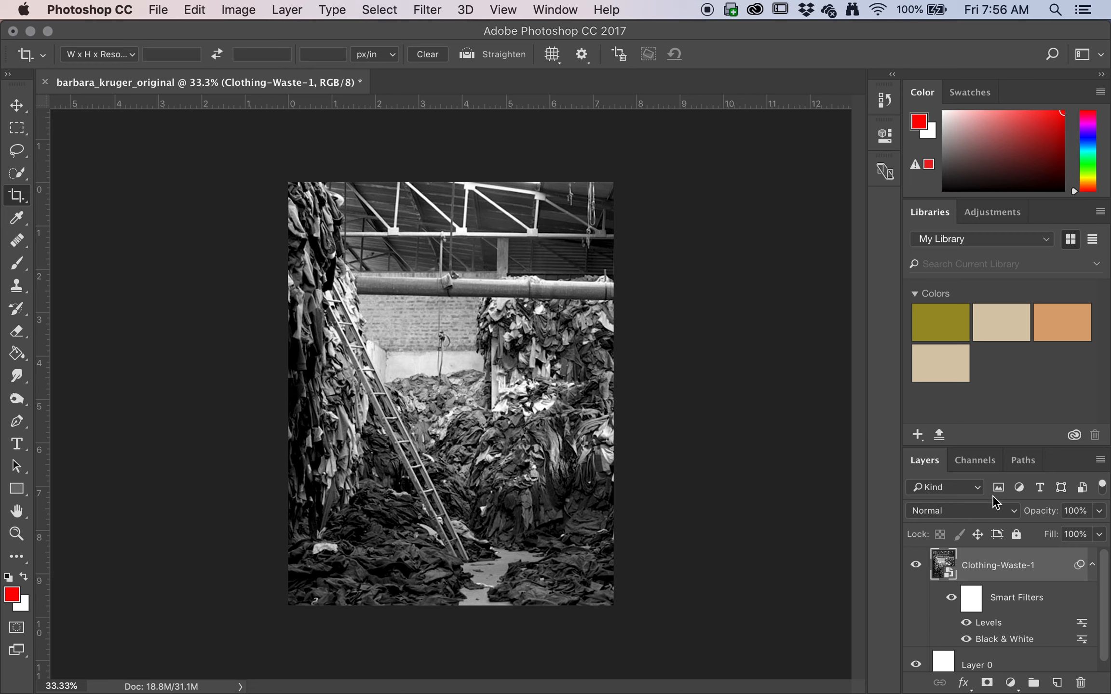
# - Enlarge the layer list and delete the white Layer 0 beneath the photo
pyautogui.moveTo(972, 448); pyautogui.dragTo(971, 367)
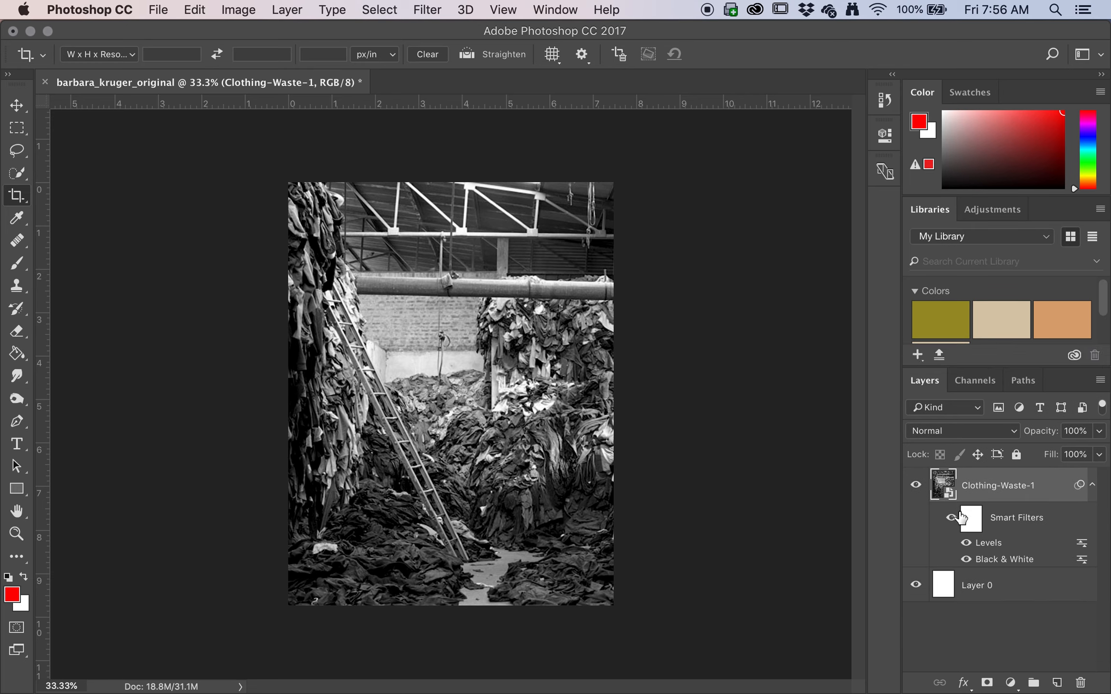
pyautogui.click(972, 585)
pyautogui.click(1080, 682)
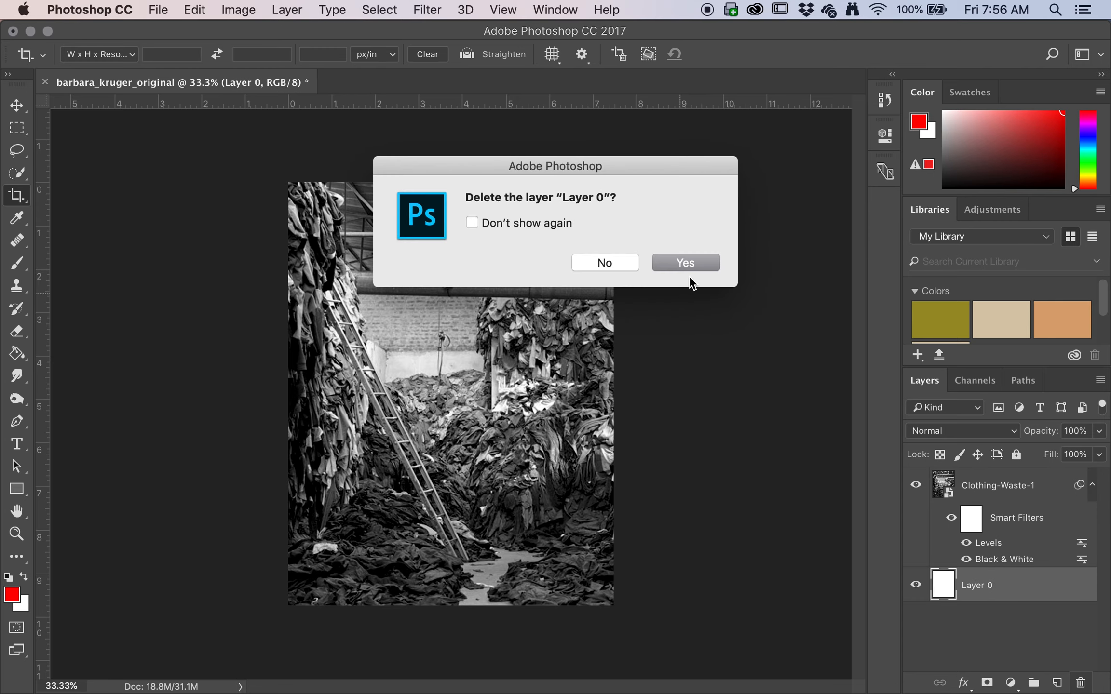
pyautogui.click(700, 270)
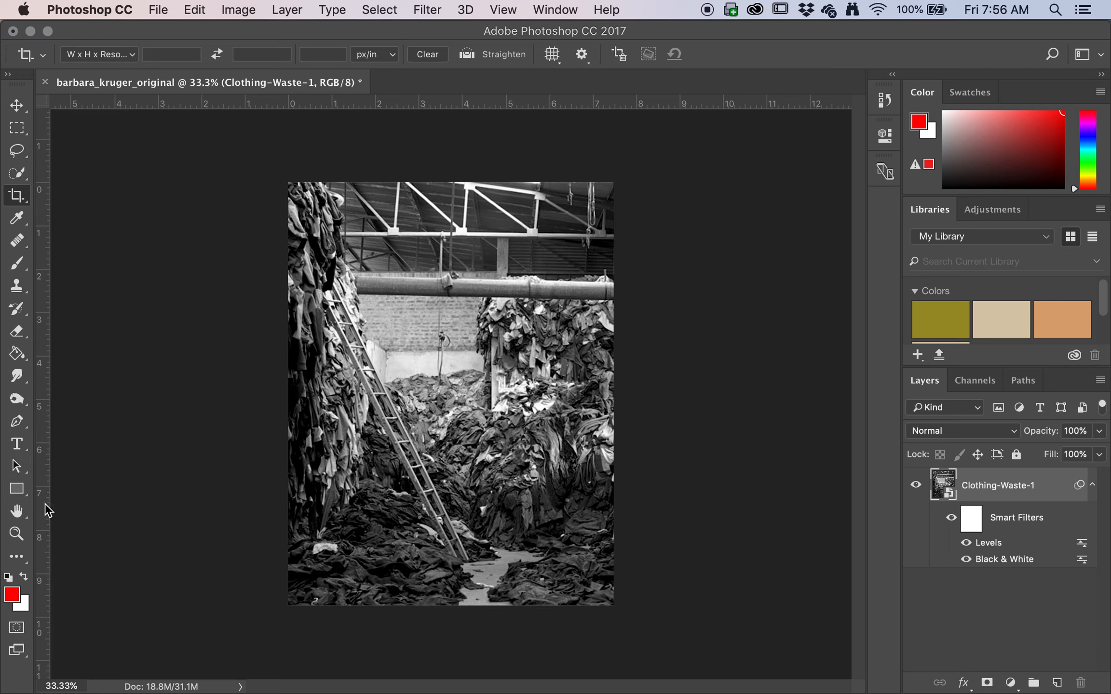
pyautogui.moveTo(1, 336)
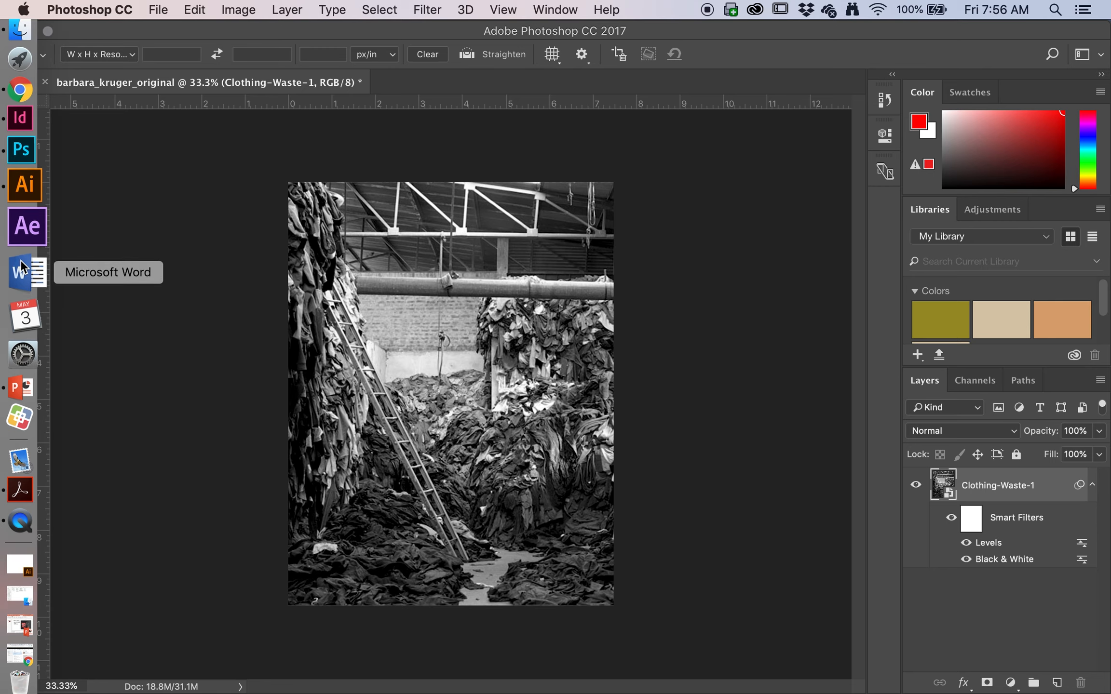
pyautogui.press('t')
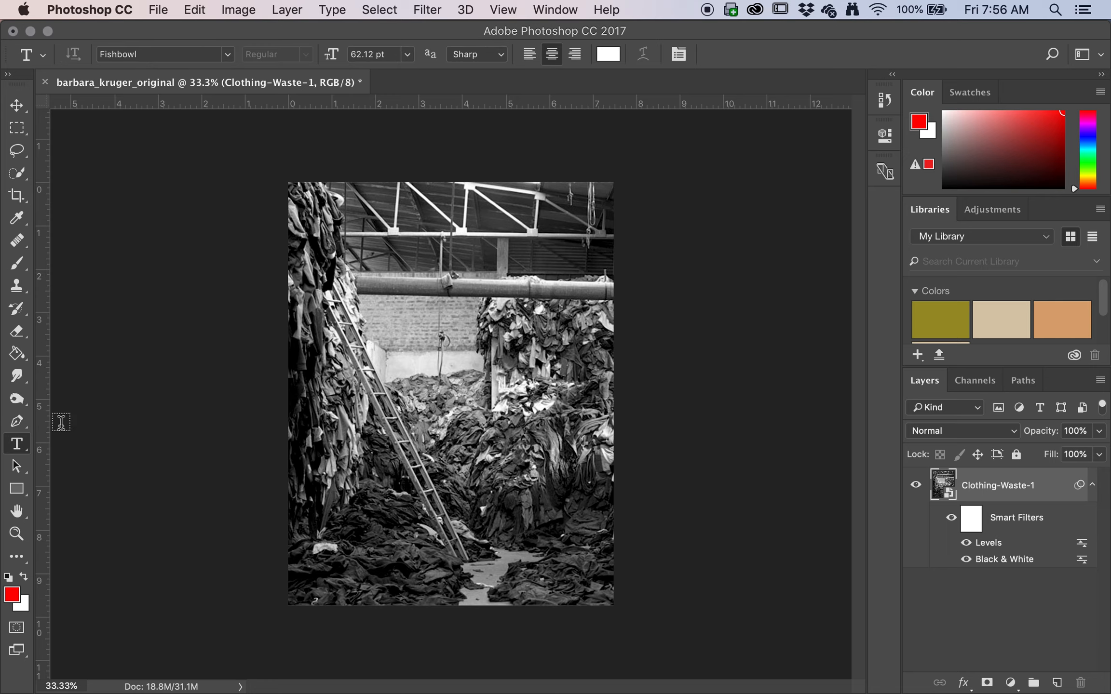
pyautogui.click(338, 234)
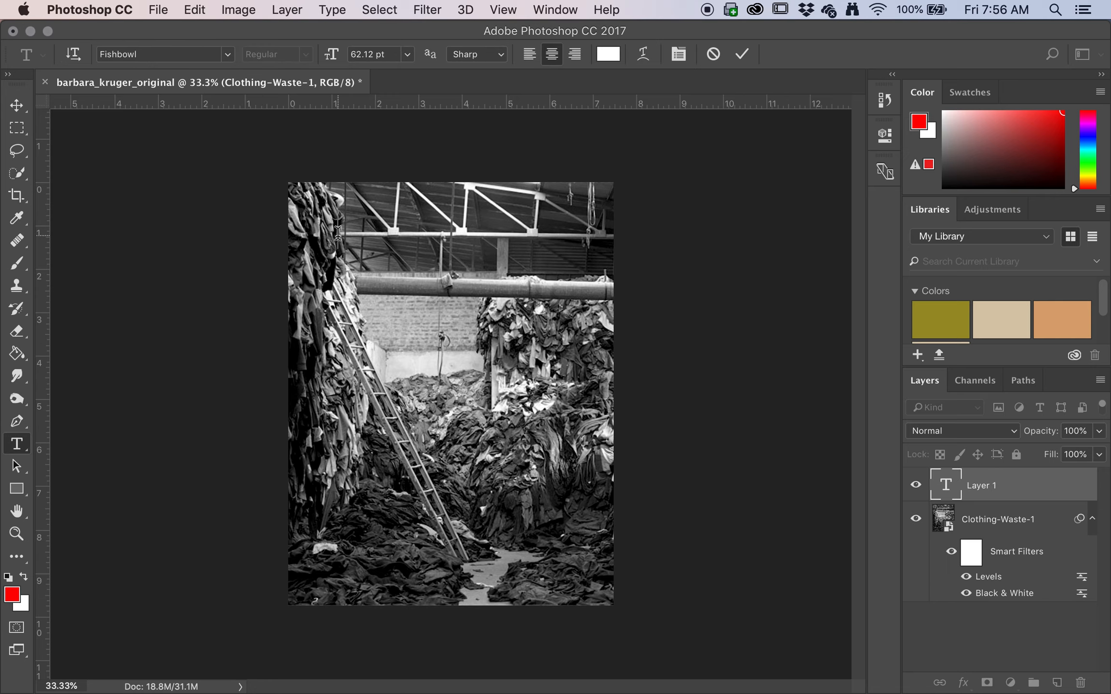
pyautogui.click(226, 54)
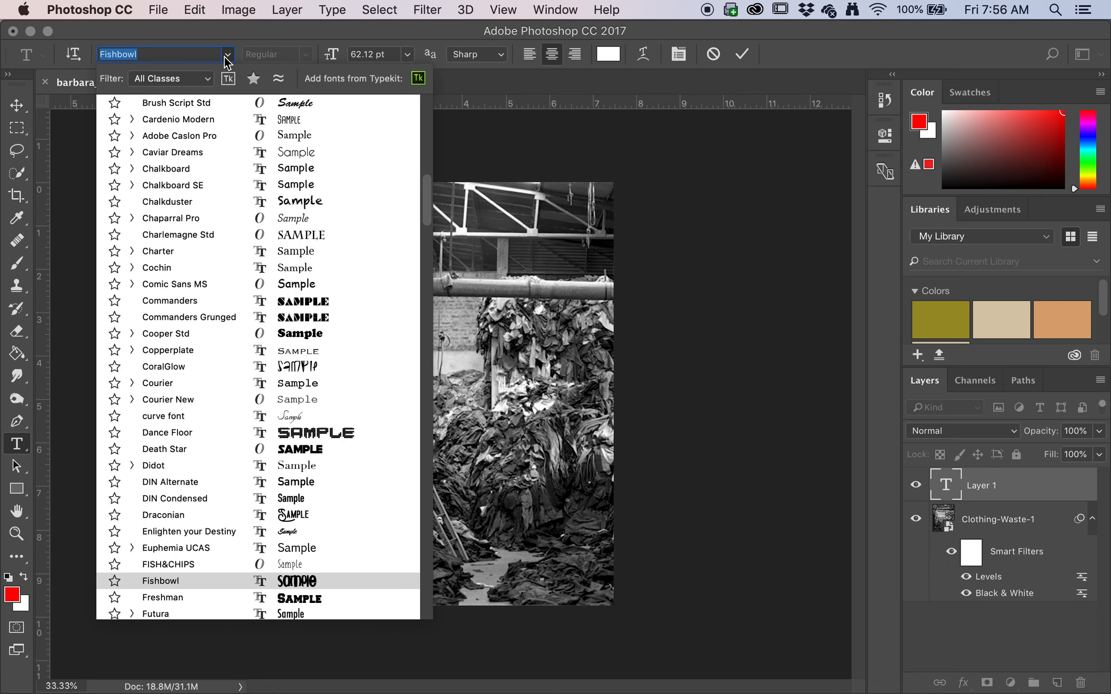
pyautogui.scroll(-8, 229, 390)
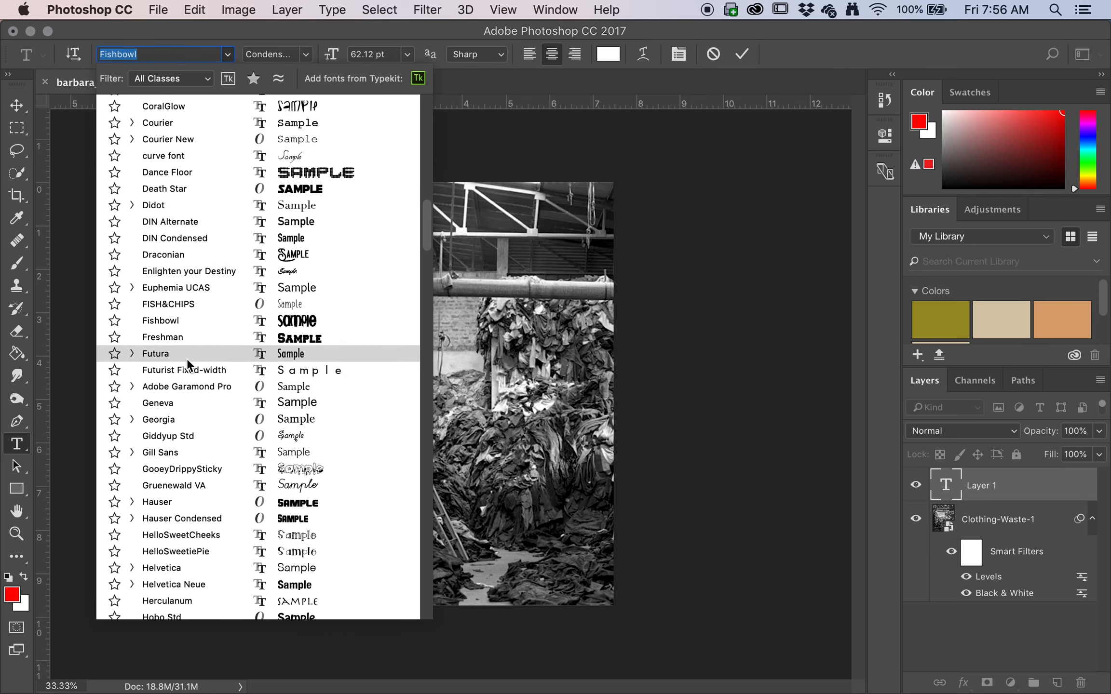
pyautogui.click(133, 354)
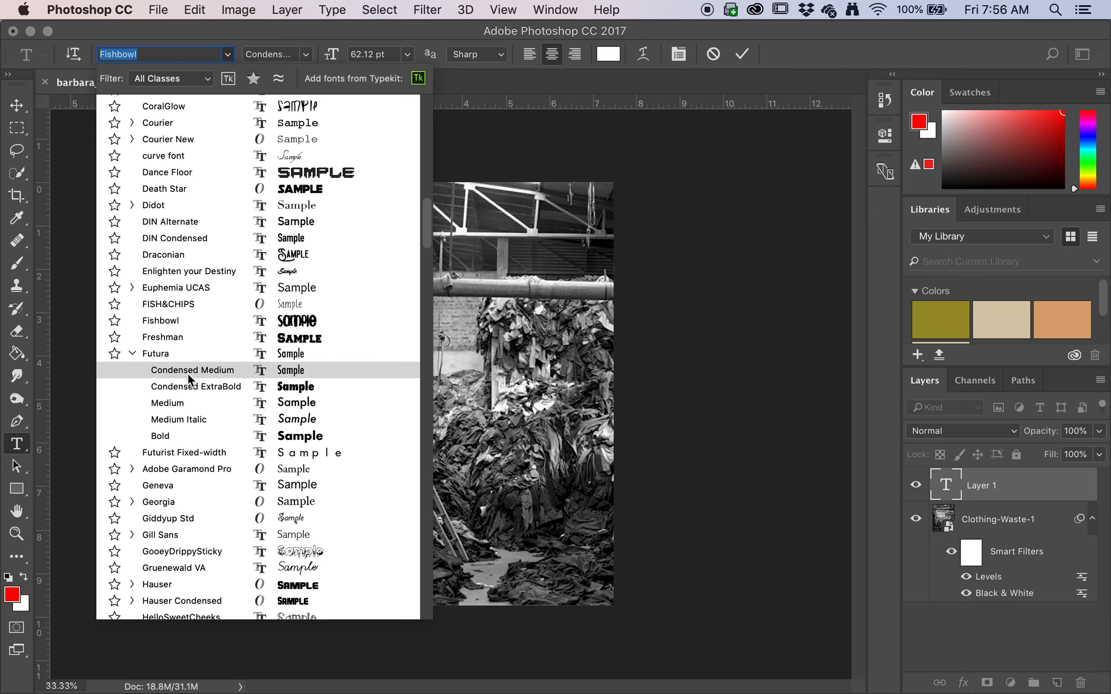
pyautogui.click(196, 386)
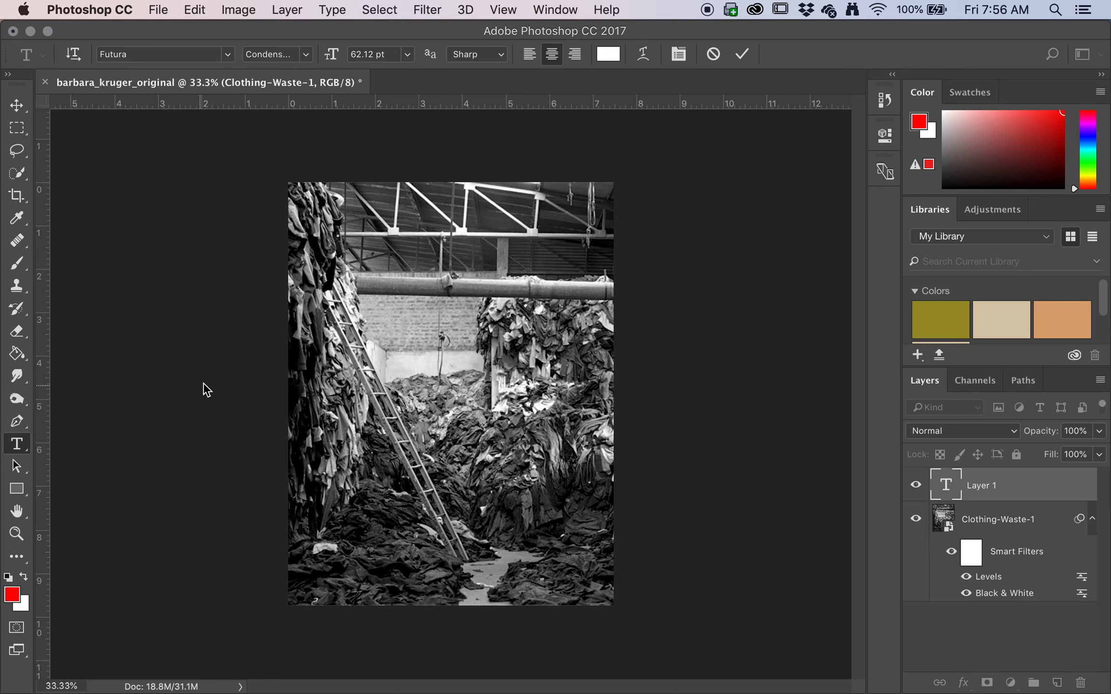
pyautogui.click(551, 15)
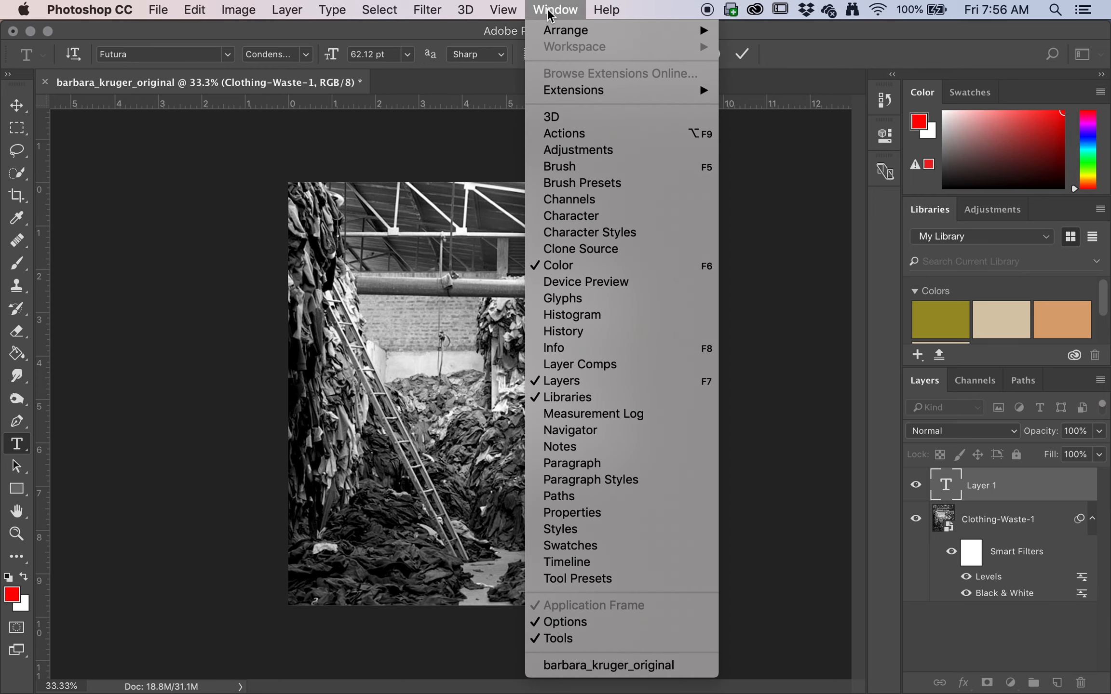
pyautogui.click(573, 222)
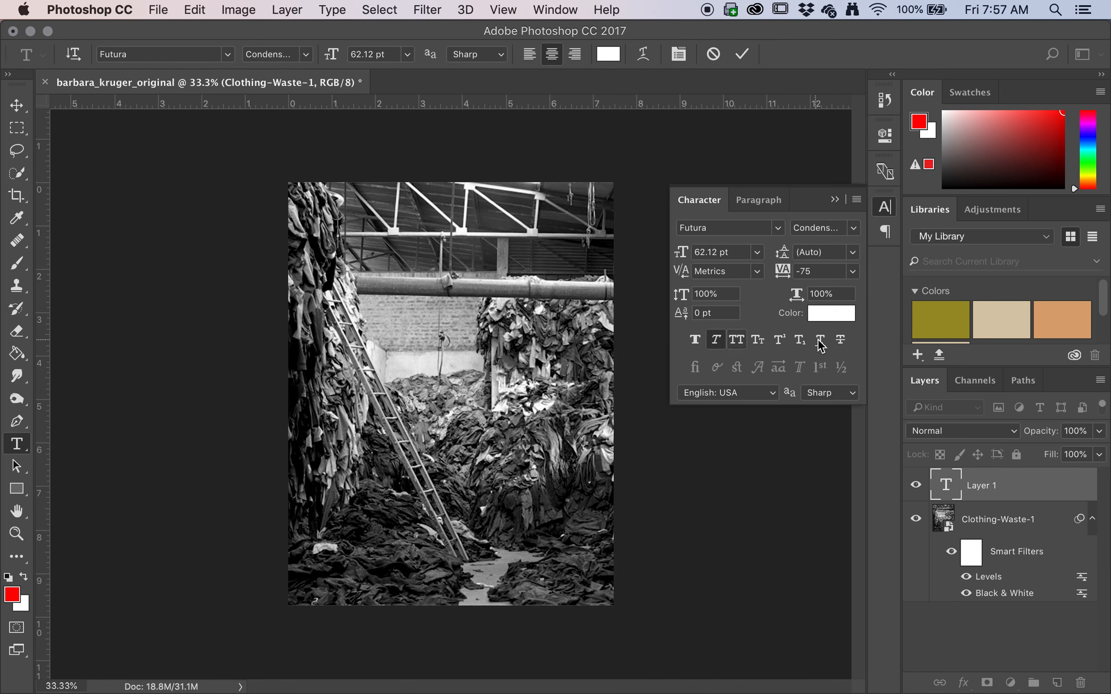
pyautogui.click(716, 340)
pyautogui.click(852, 271)
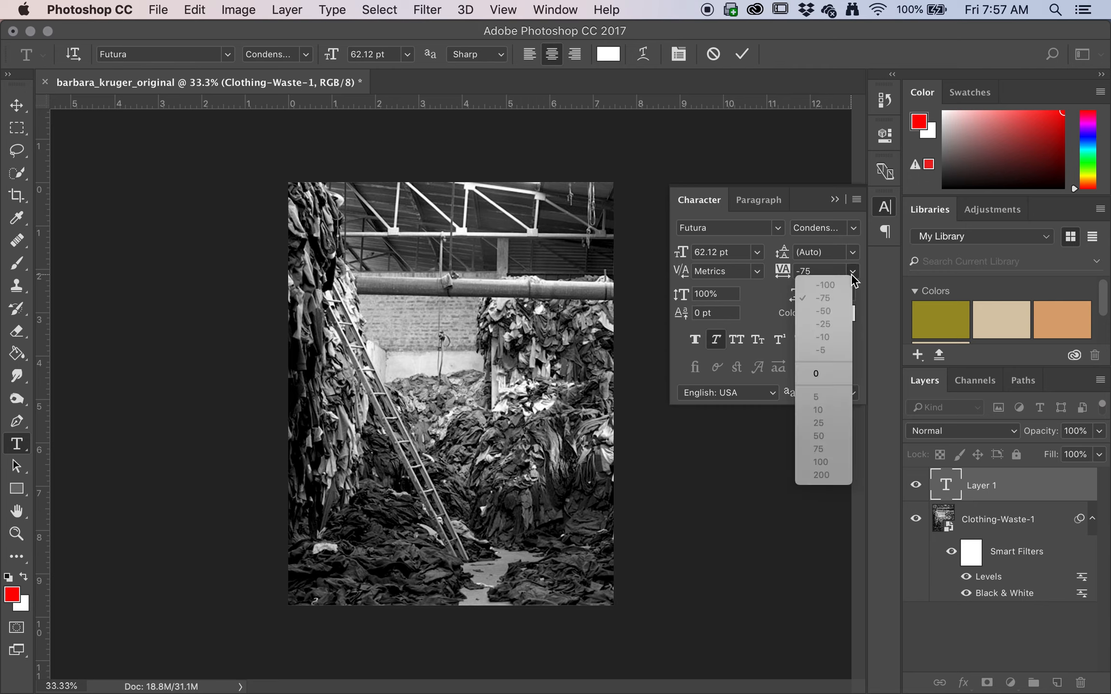
pyautogui.click(852, 274)
pyautogui.click(835, 199)
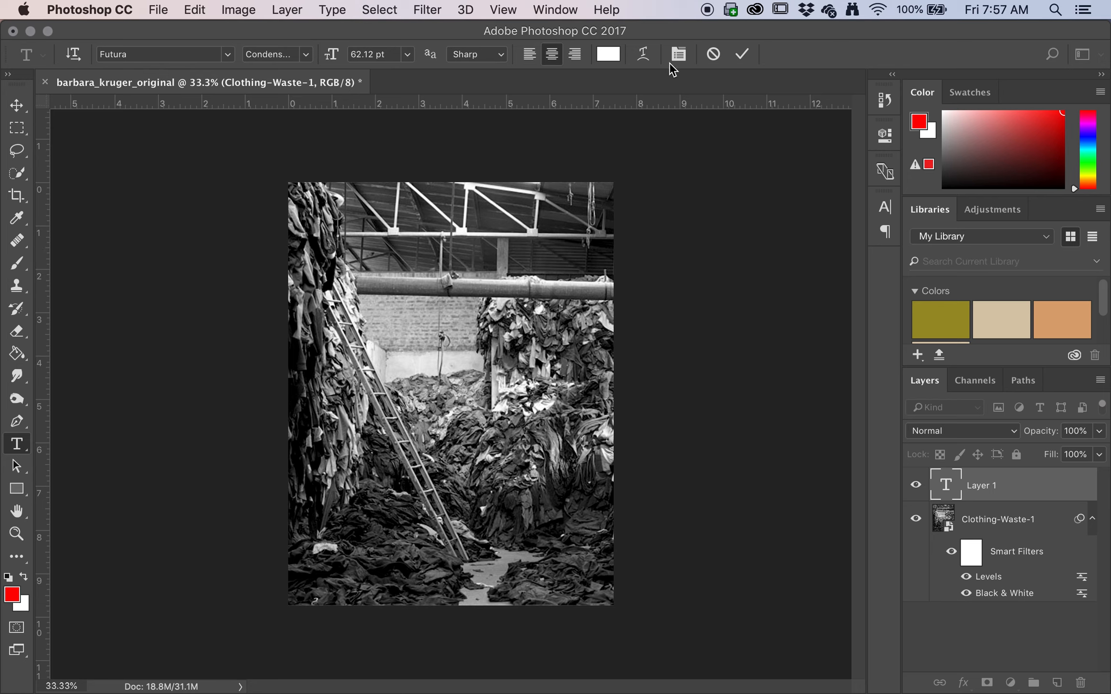
pyautogui.click(713, 55)
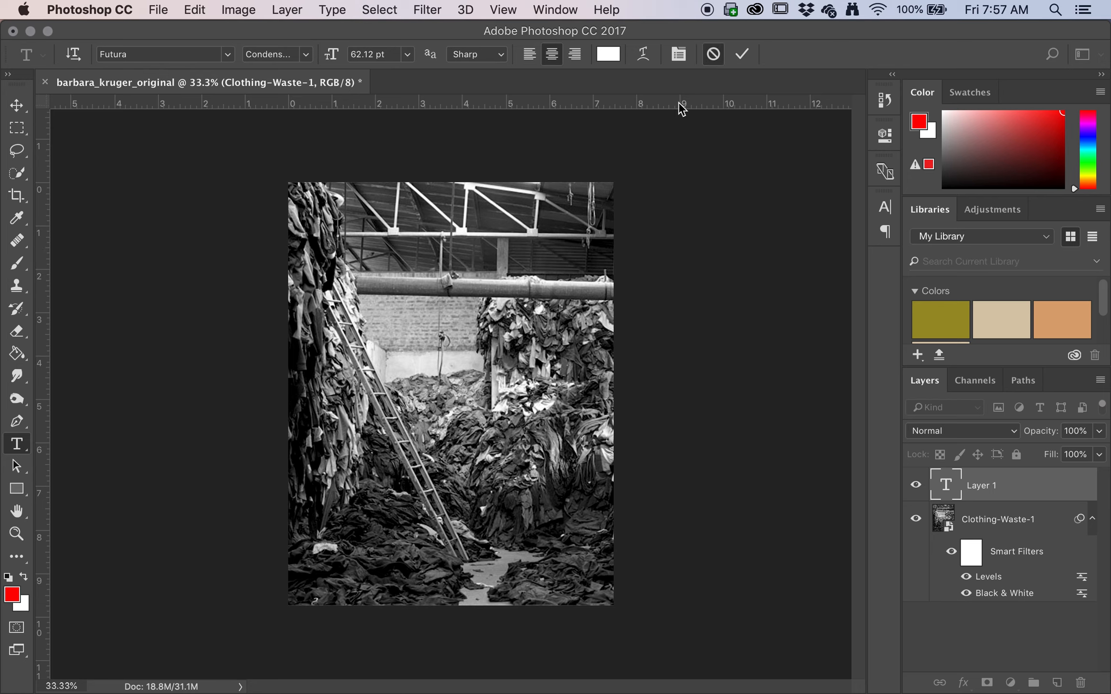
# - Add the text "Humans" over the upper-left part of the photo and set its font to Futura Bold
pyautogui.click(347, 235)
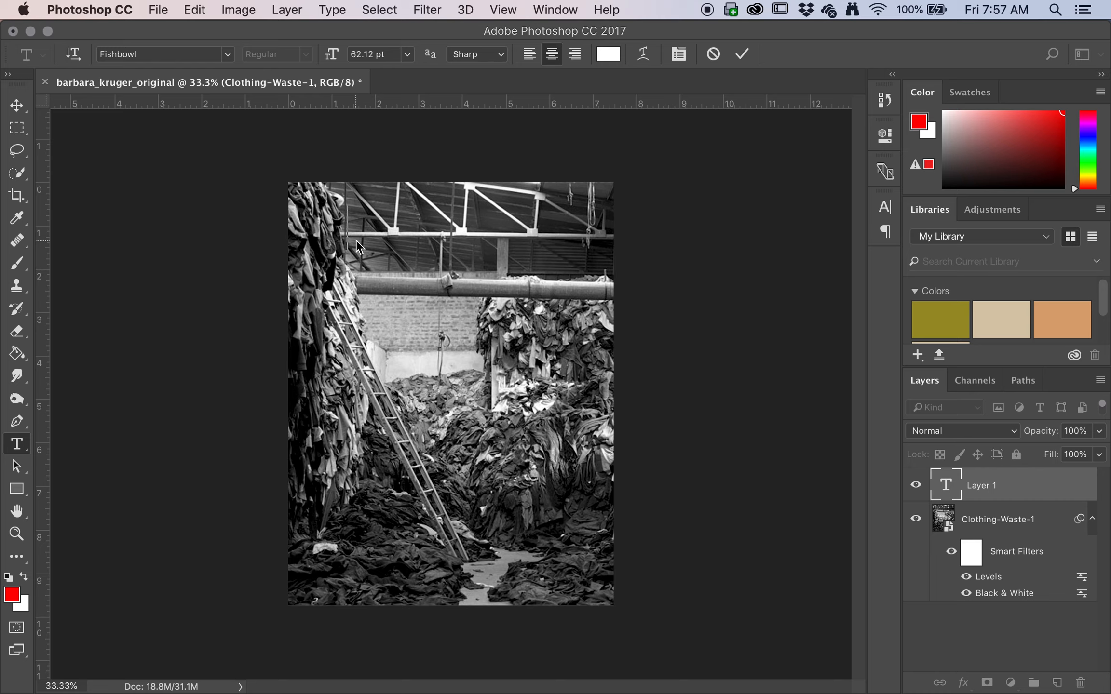
pyautogui.write('Humans')
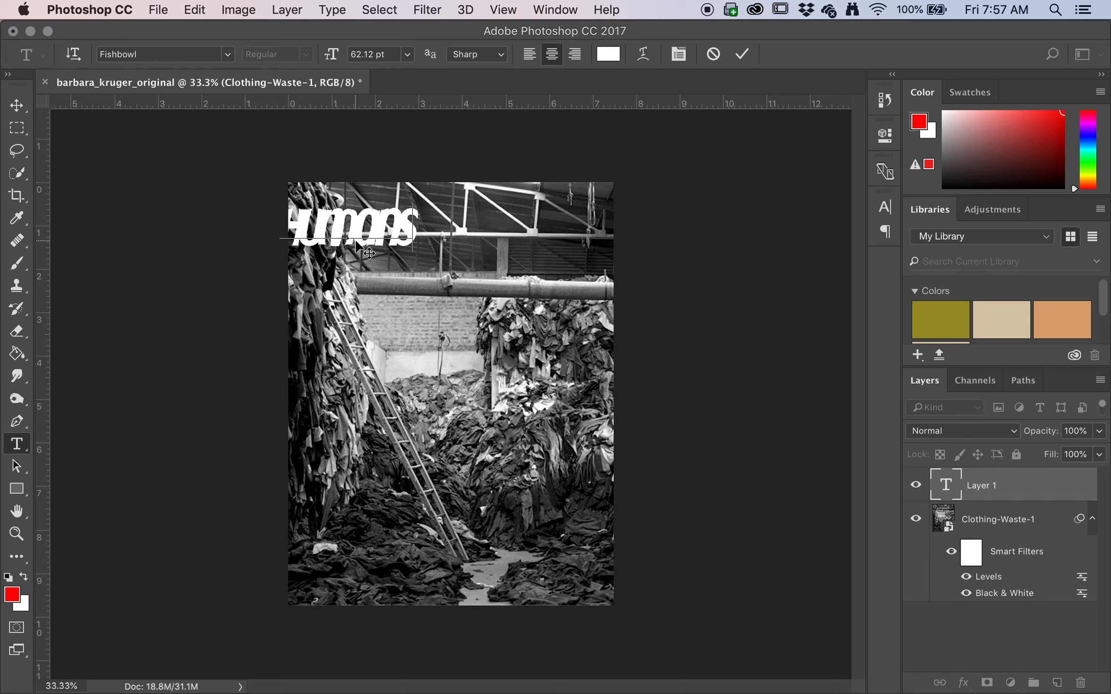
pyautogui.press('super+a')
pyautogui.click(228, 54)
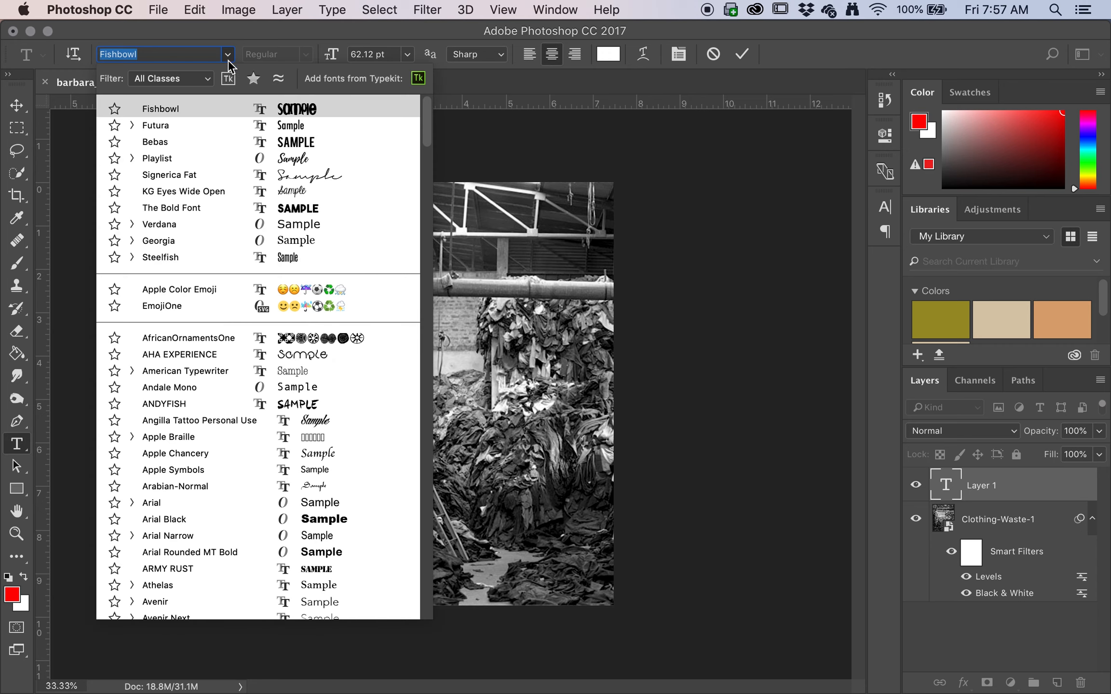
pyautogui.click(264, 127)
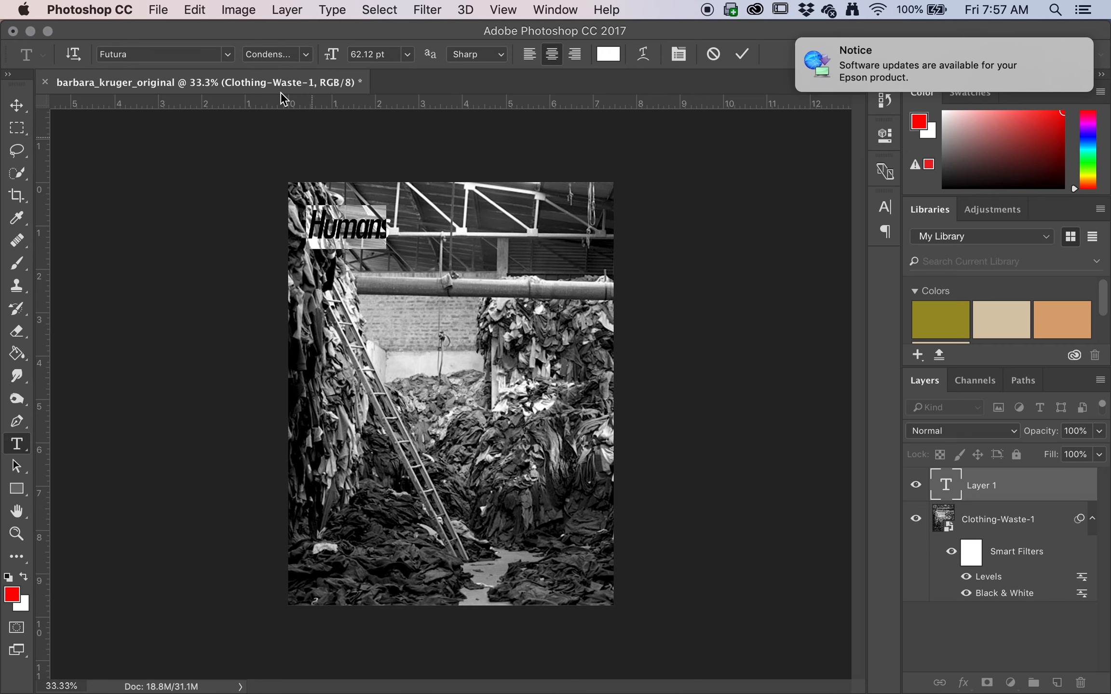
pyautogui.click(233, 57)
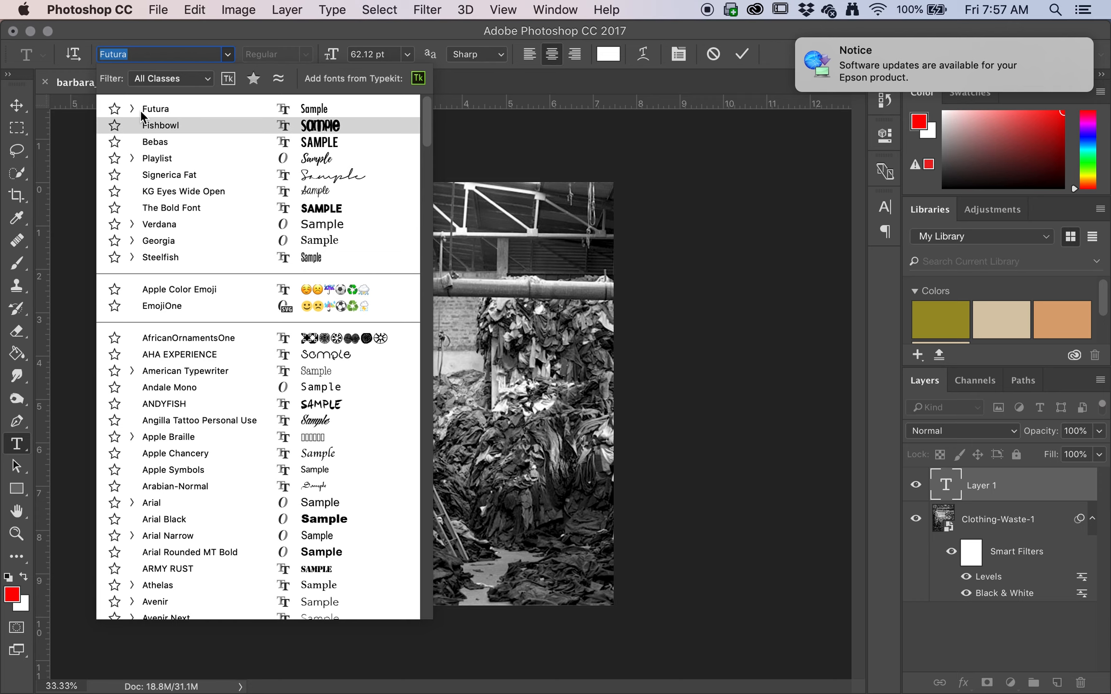
pyautogui.click(307, 57)
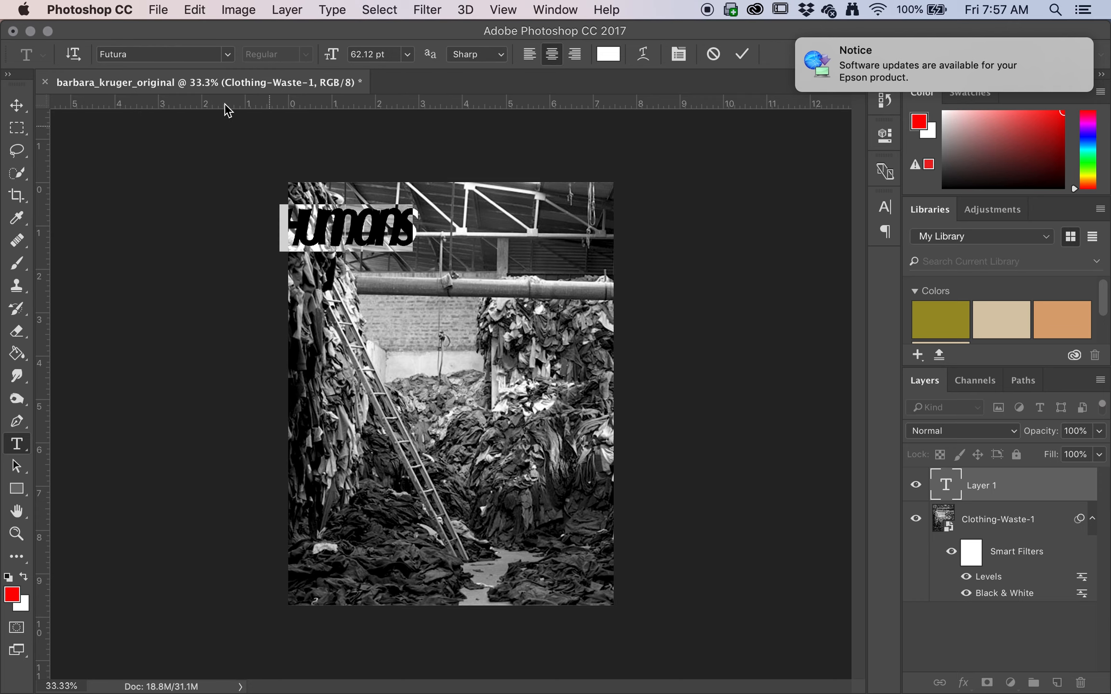
pyautogui.click(219, 55)
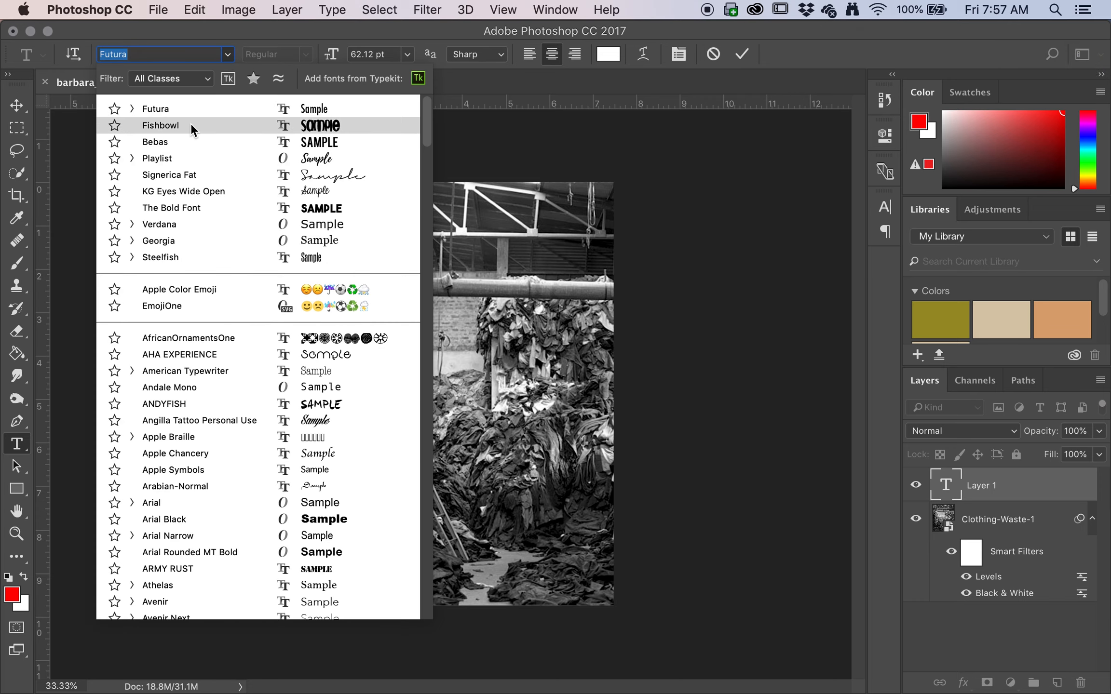
pyautogui.click(193, 110)
pyautogui.click(299, 57)
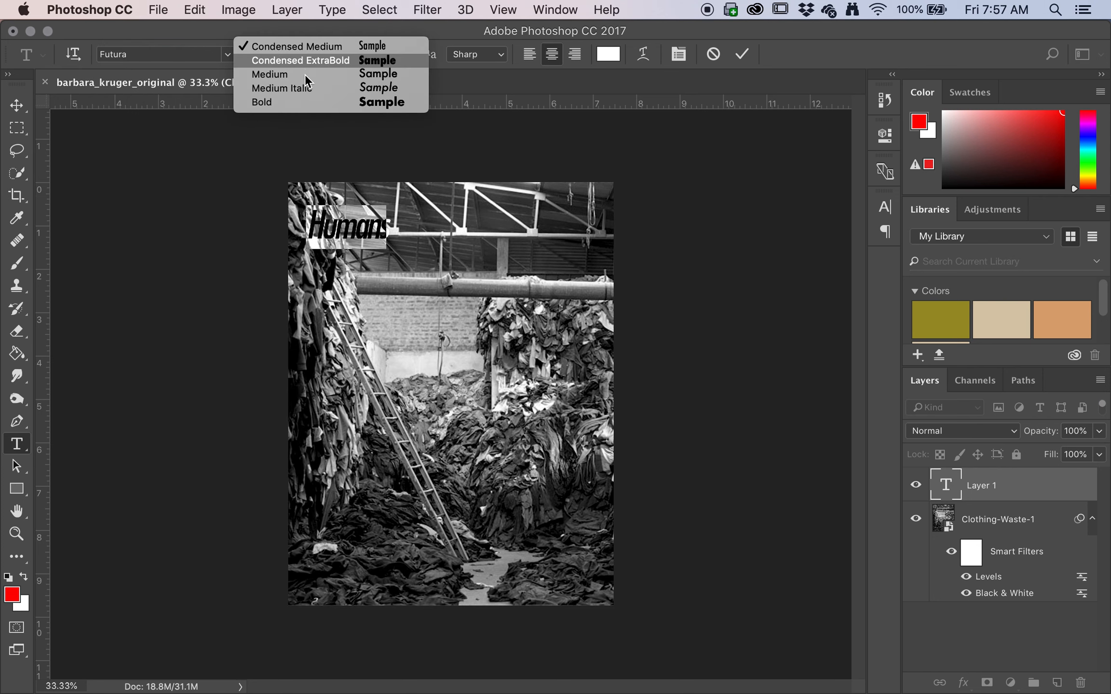
pyautogui.click(299, 102)
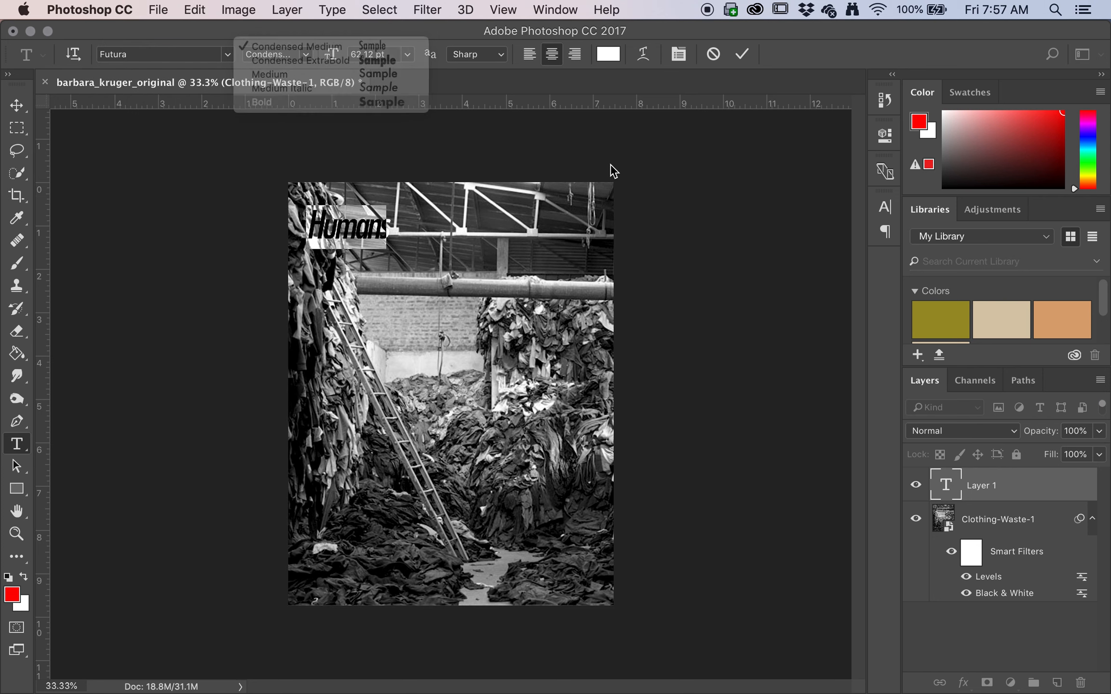
# - Set the "Humans" text size to 72 pt and shift the word right so it sits fully on the photo
pyautogui.click(885, 207)
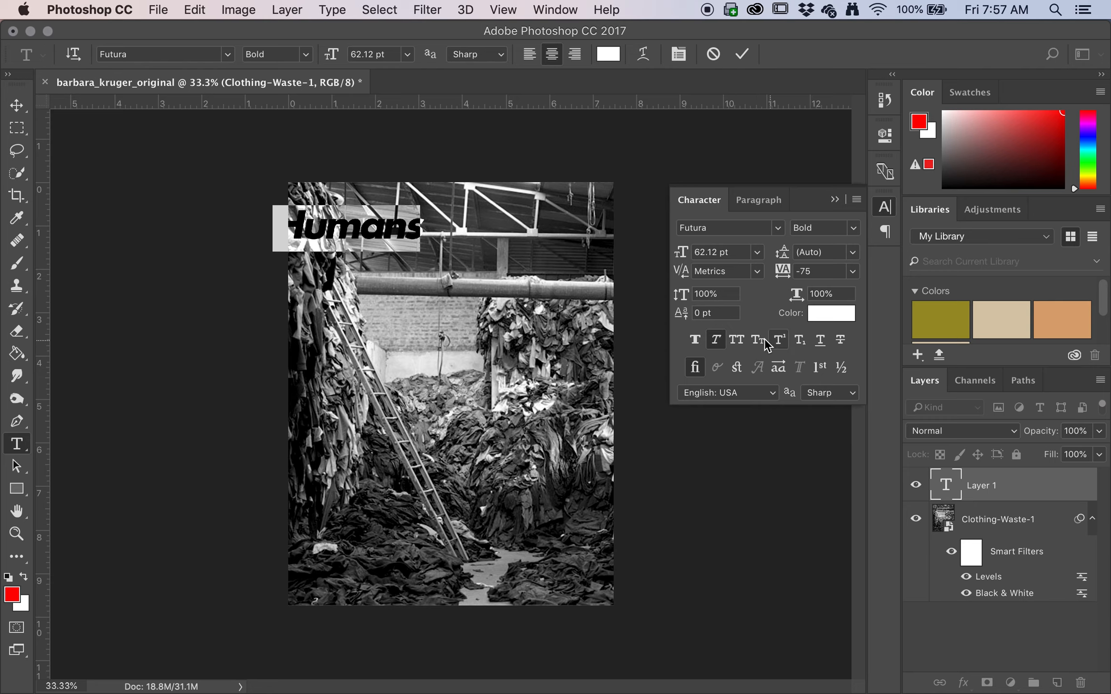
pyautogui.click(716, 340)
pyautogui.click(717, 341)
pyautogui.click(758, 256)
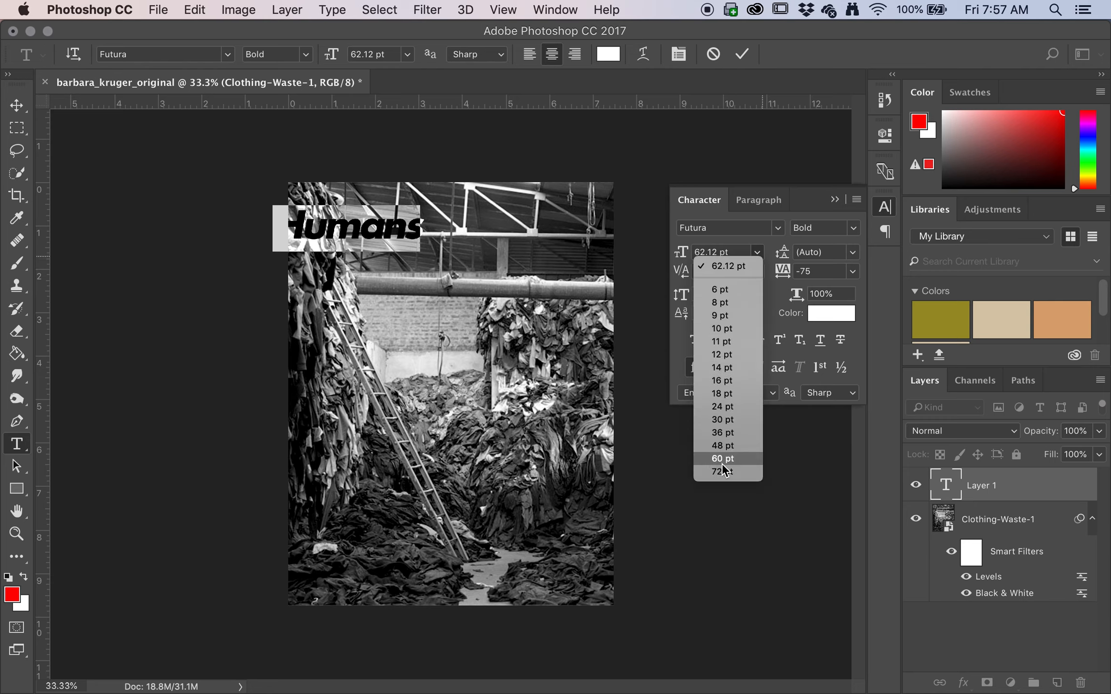
pyautogui.click(739, 474)
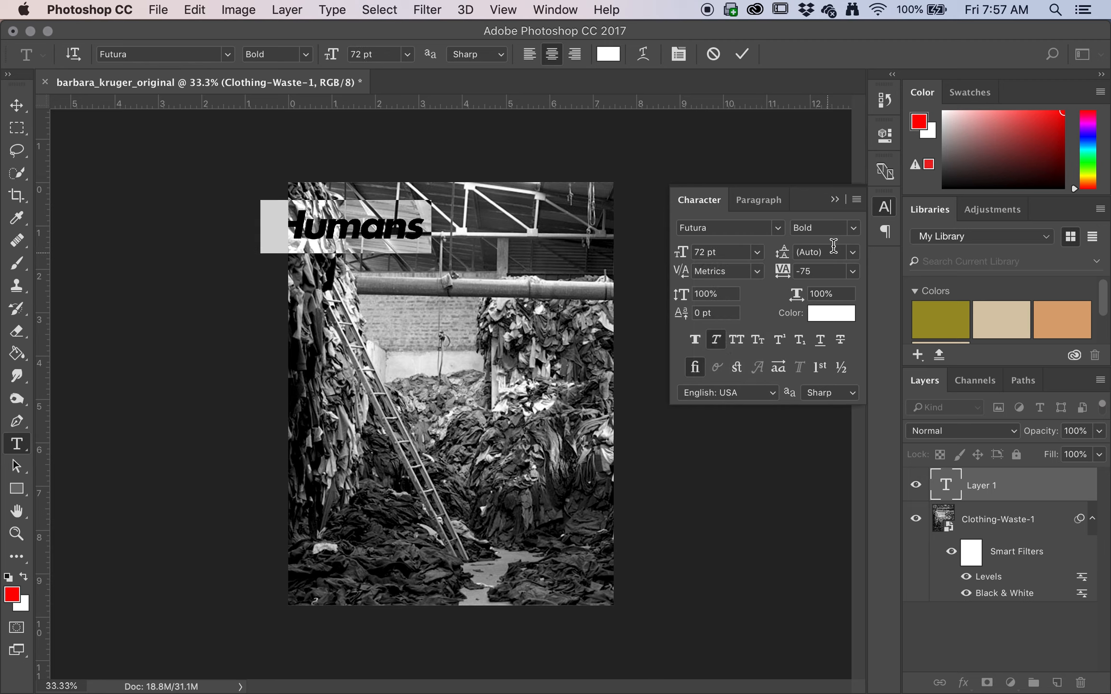
pyautogui.click(835, 200)
pyautogui.click(17, 105)
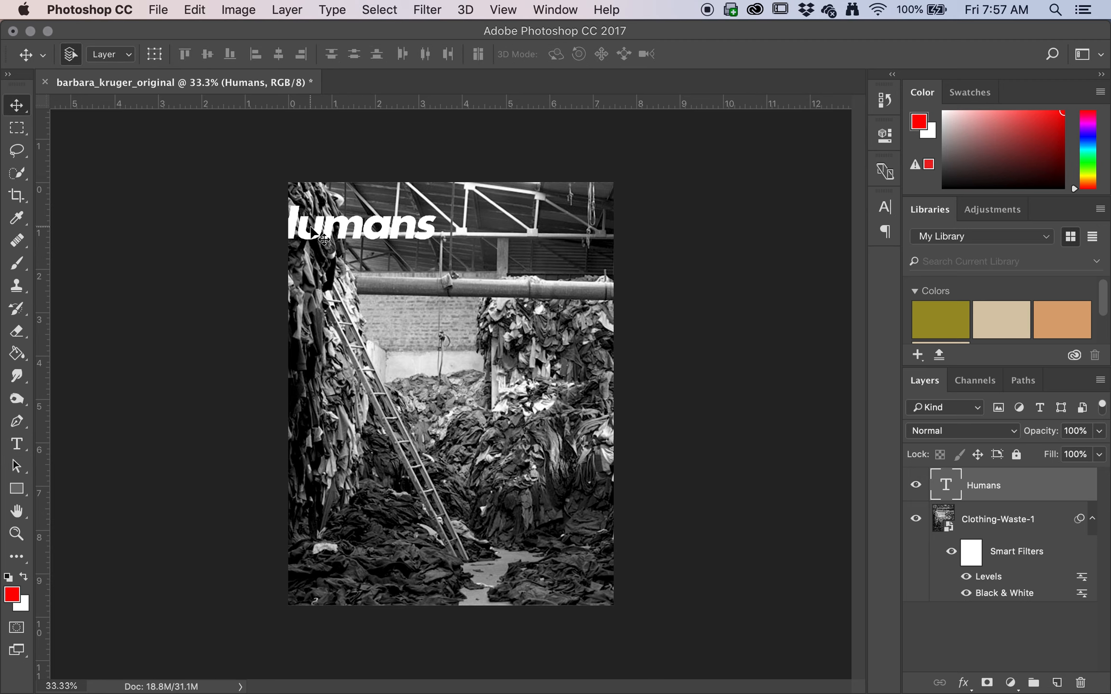
pyautogui.moveTo(323, 239); pyautogui.dragTo(375, 238)
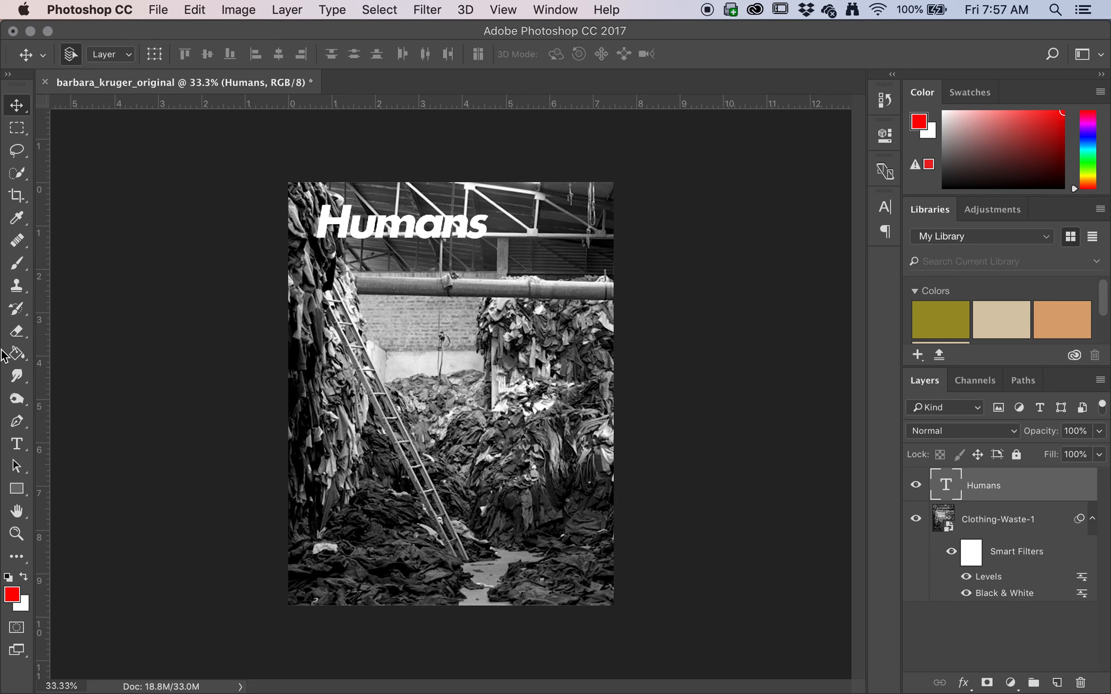
# - Add separate text layers reading "consume" below and right of "Humans" and "to" near the photo's left edge
pyautogui.click(16, 444)
pyautogui.click(487, 326)
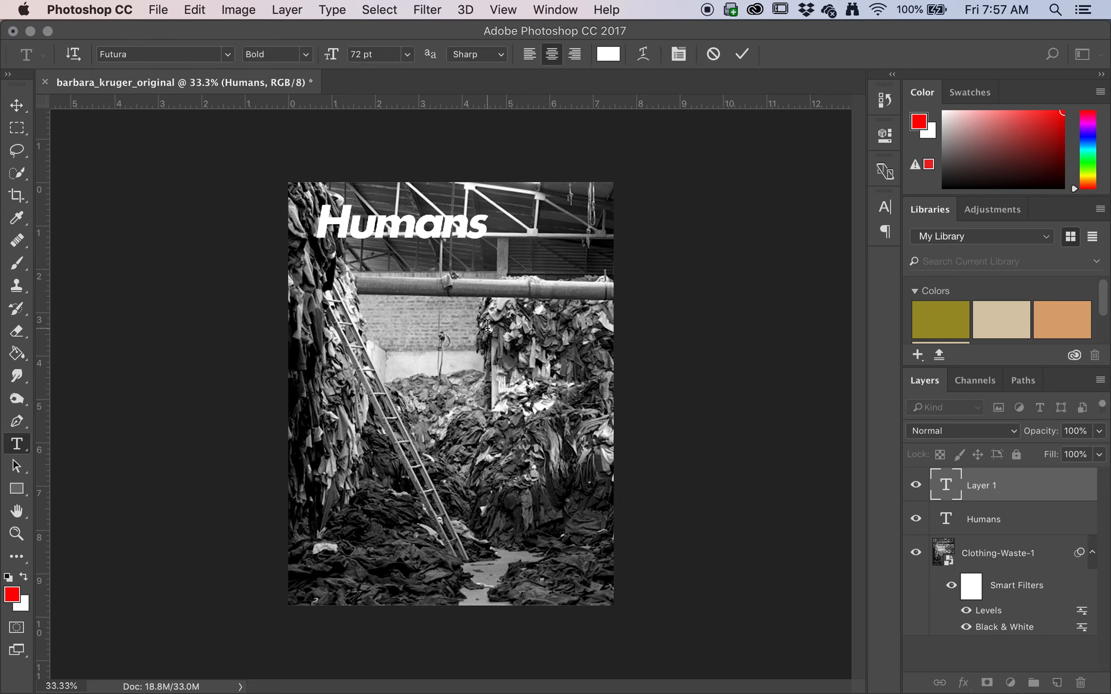
pyautogui.write('consume')
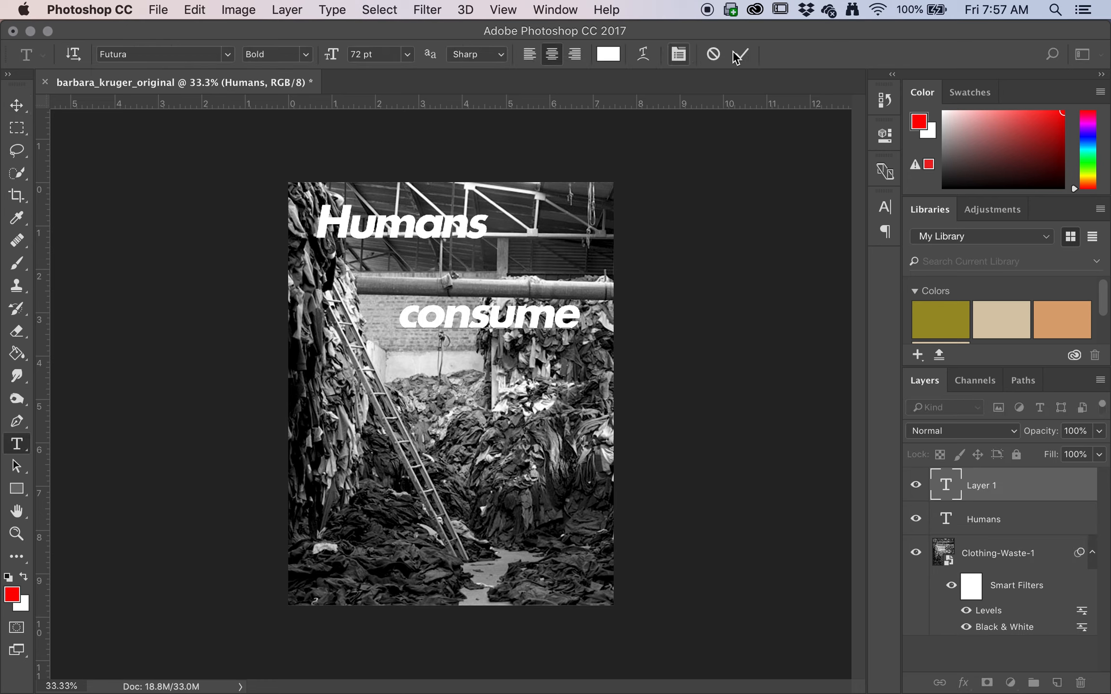
pyautogui.click(740, 54)
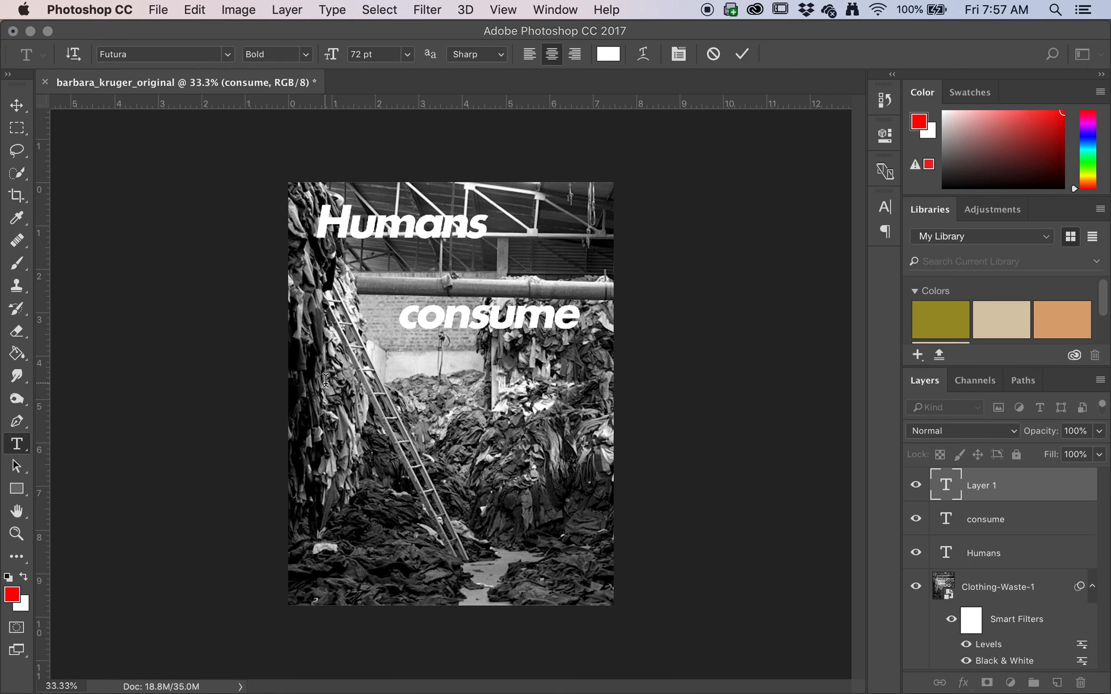
pyautogui.write('to')
pyautogui.click(742, 54)
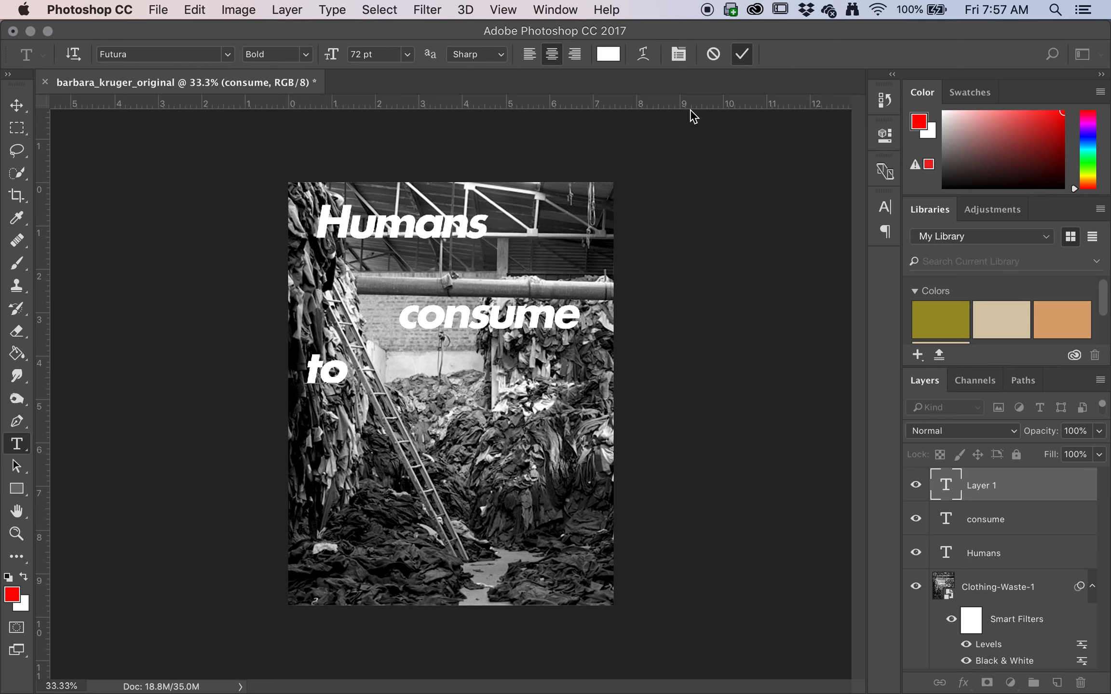
# - Add separate text layers reading "be" just below and right of "to" and "free" in the photo's lower-left area
pyautogui.click(380, 413)
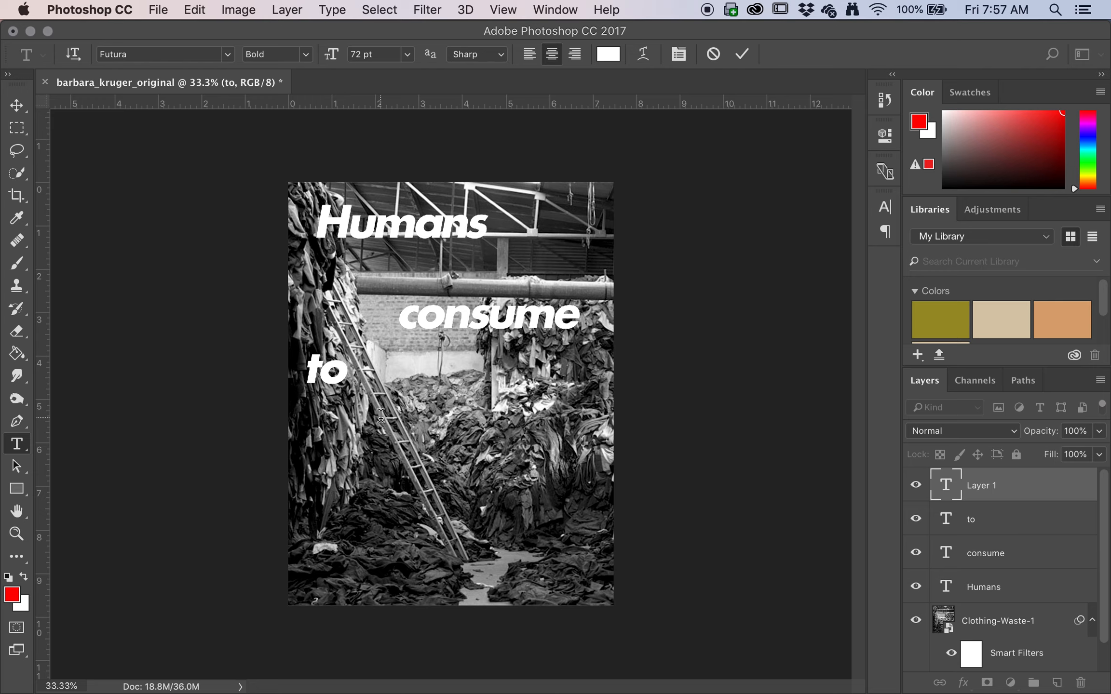
pyautogui.write('be')
pyautogui.click(742, 54)
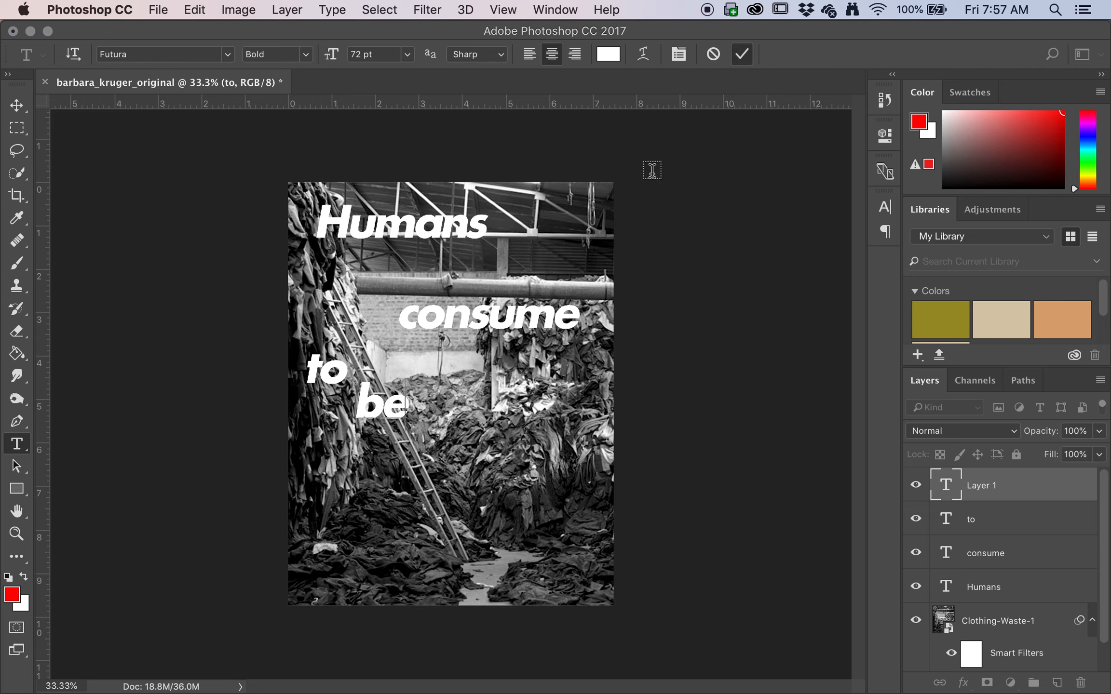
pyautogui.click(323, 530)
pyautogui.write('free')
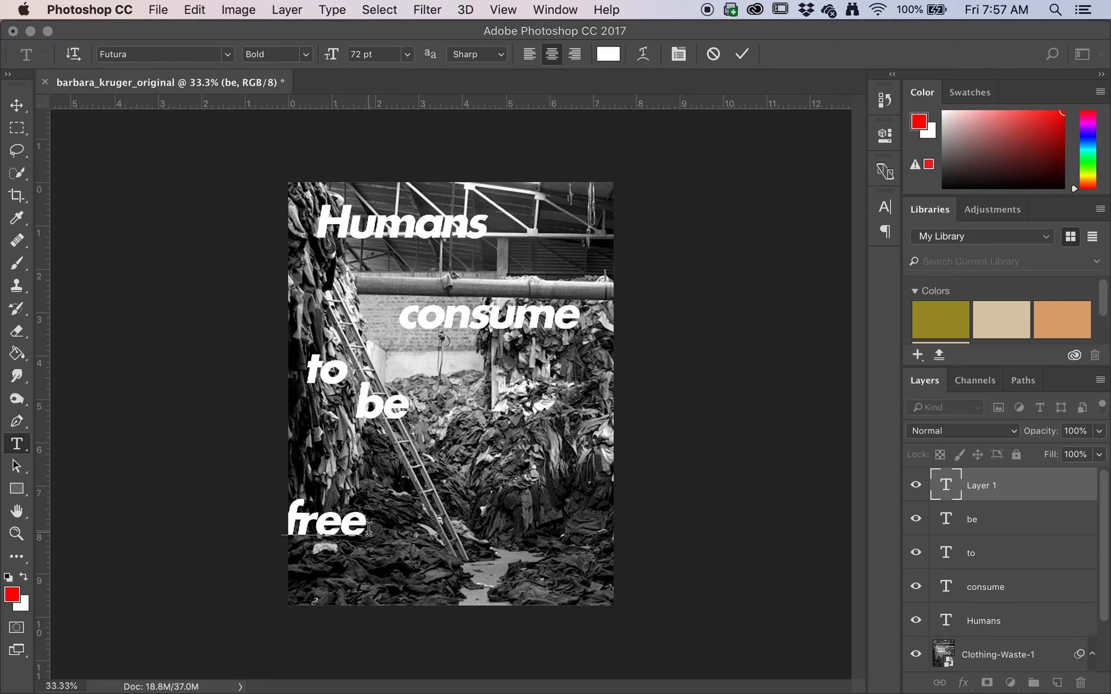
pyautogui.click(742, 54)
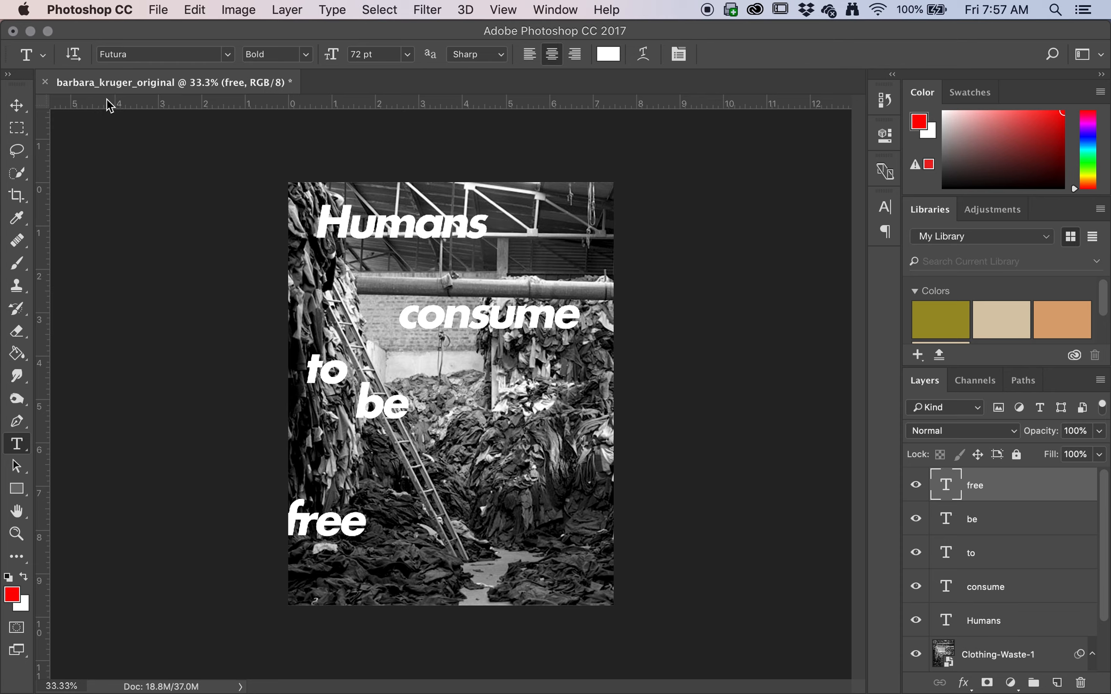
# - Move the word "free" fully onto the photo, enlarge it with Free Transform to nearly the photo's width, and position it near the bottom
pyautogui.click(16, 105)
pyautogui.moveTo(353, 526); pyautogui.dragTo(372, 467)
pyautogui.click(195, 10)
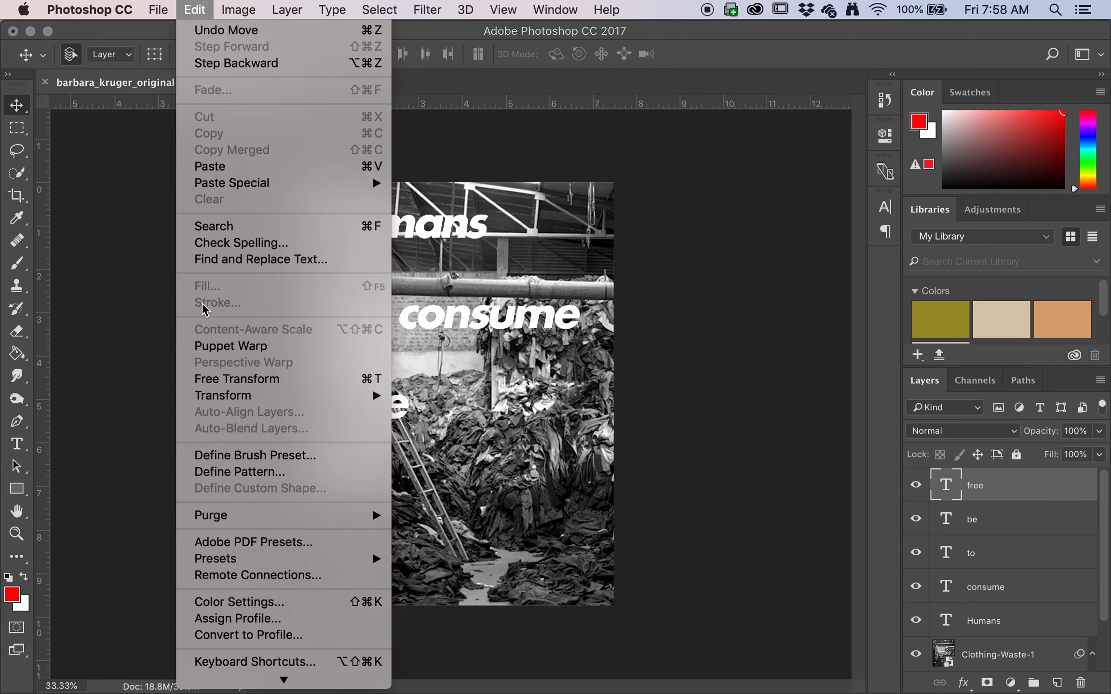
pyautogui.click(212, 379)
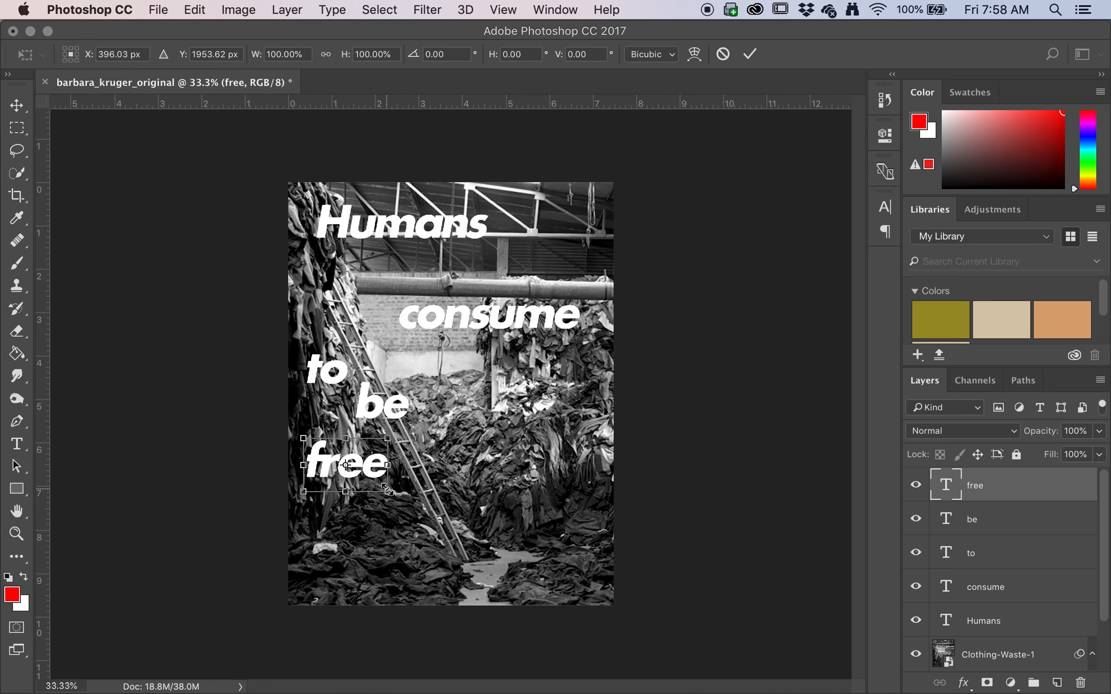
pyautogui.moveTo(389, 491); pyautogui.dragTo(642, 541)
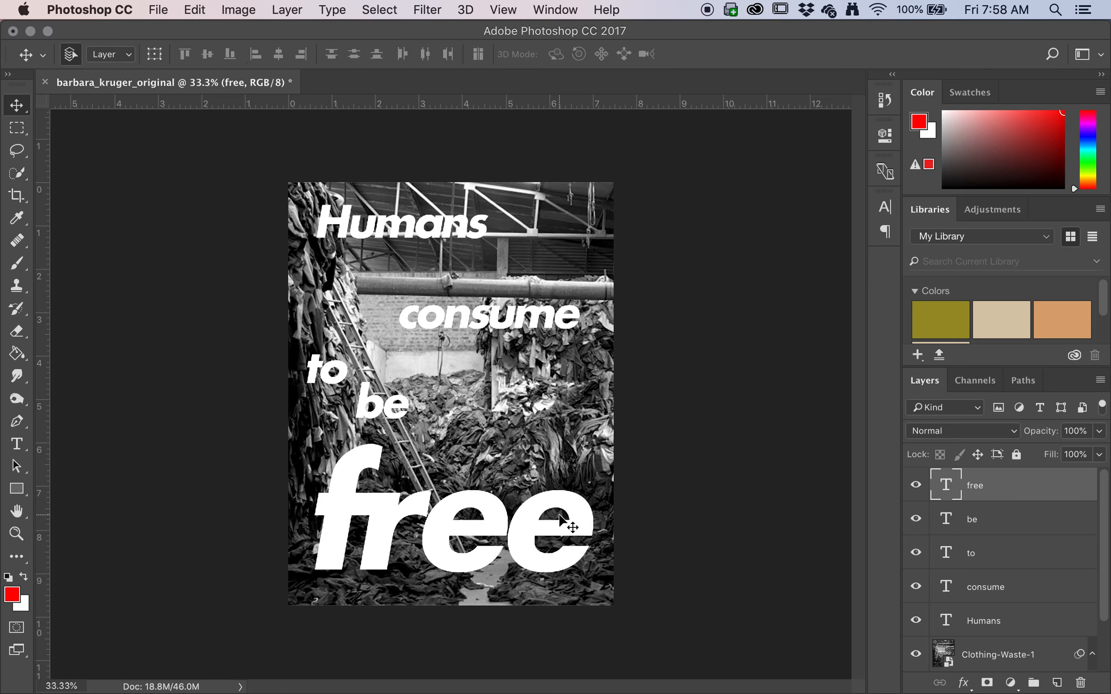
pyautogui.moveTo(559, 516); pyautogui.dragTo(565, 527)
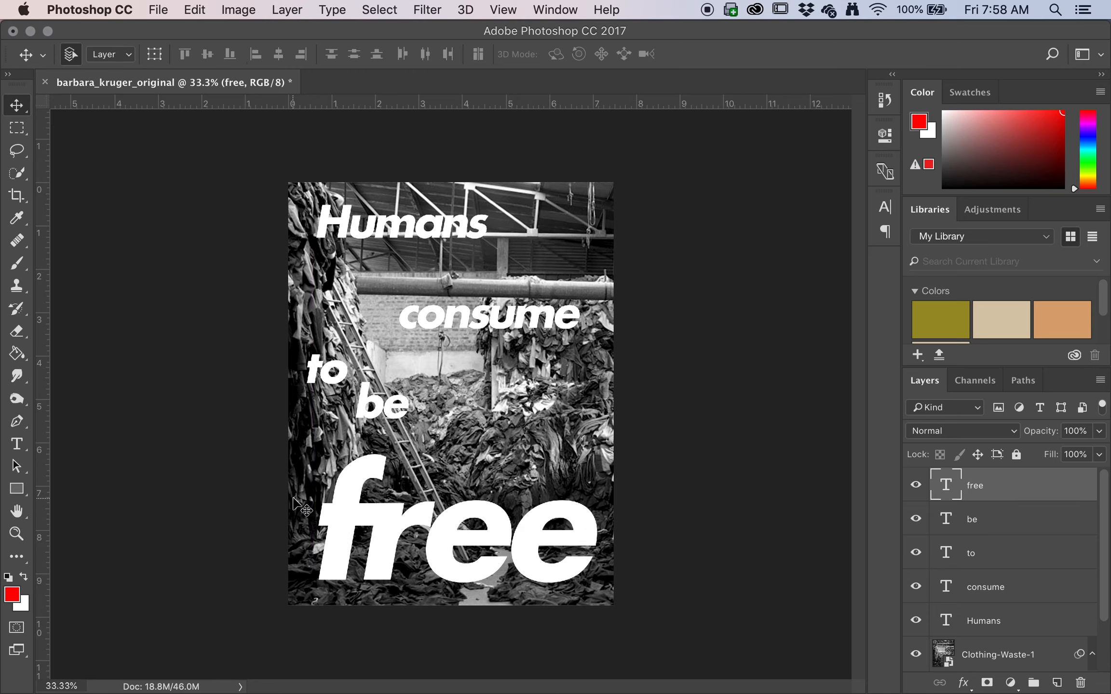
# - Keep the foreground colour at red ff0000 and set up the Rectangle tool with a red fill and no stroke
pyautogui.click(12, 595)
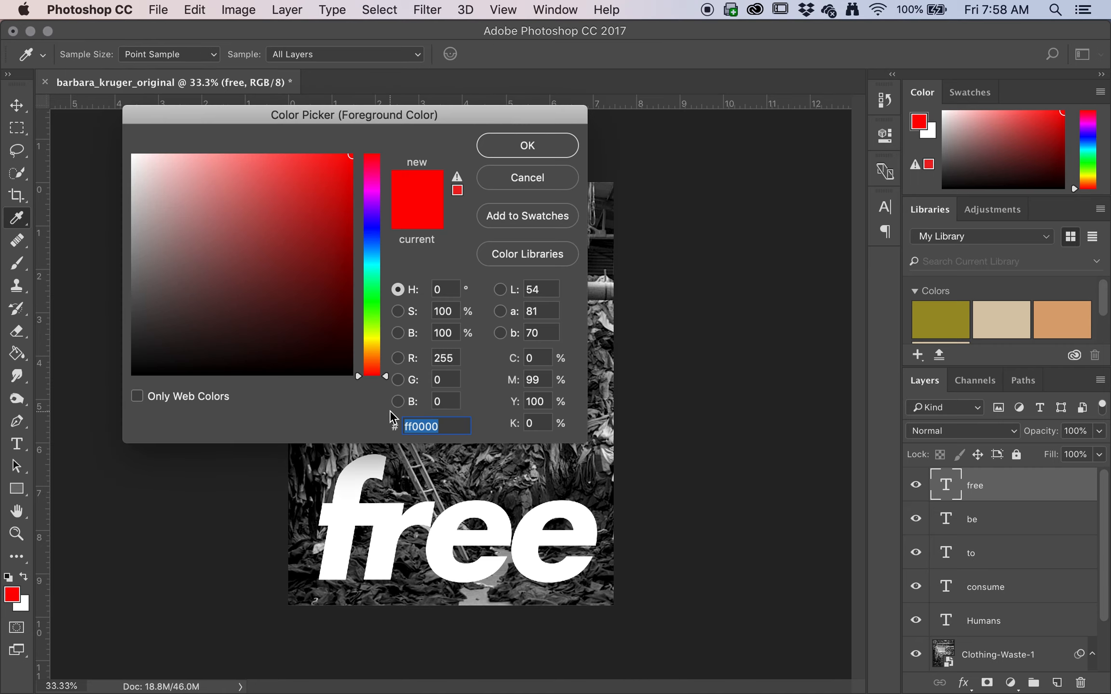
pyautogui.click(550, 141)
pyautogui.click(11, 495)
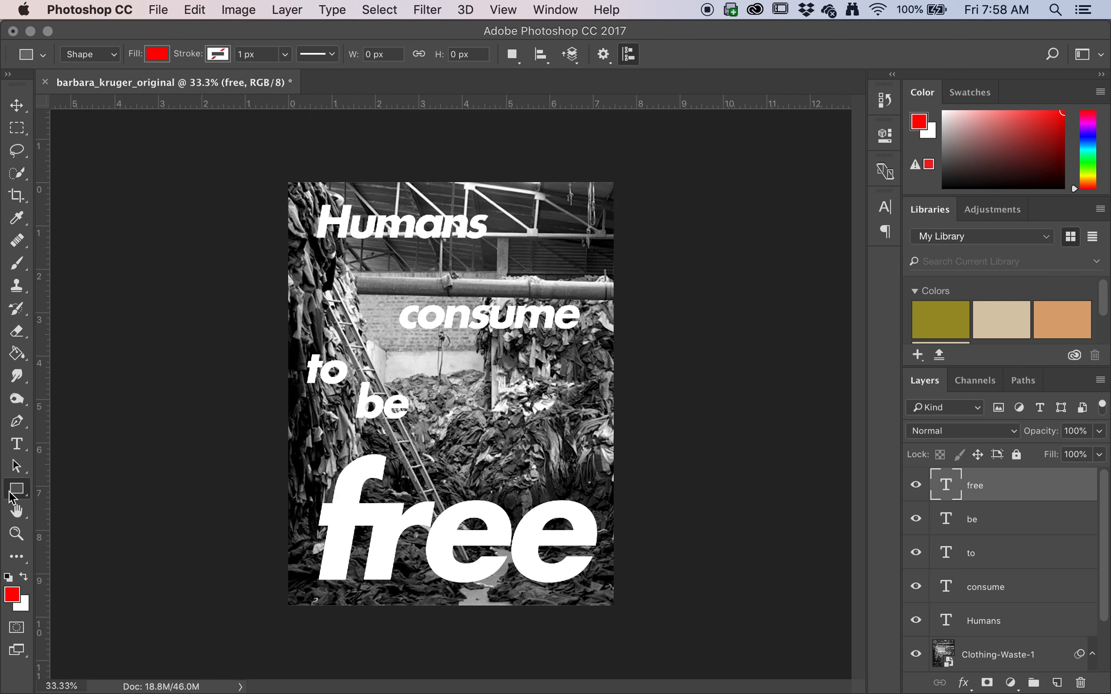
pyautogui.click(167, 56)
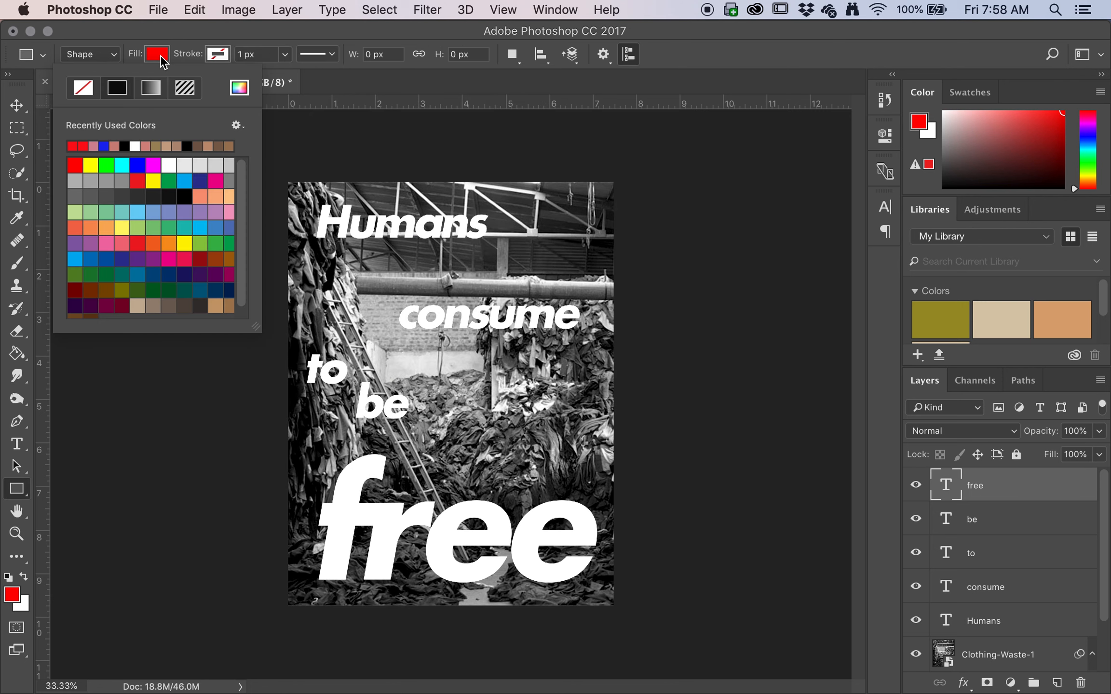
pyautogui.click(163, 61)
pyautogui.click(218, 54)
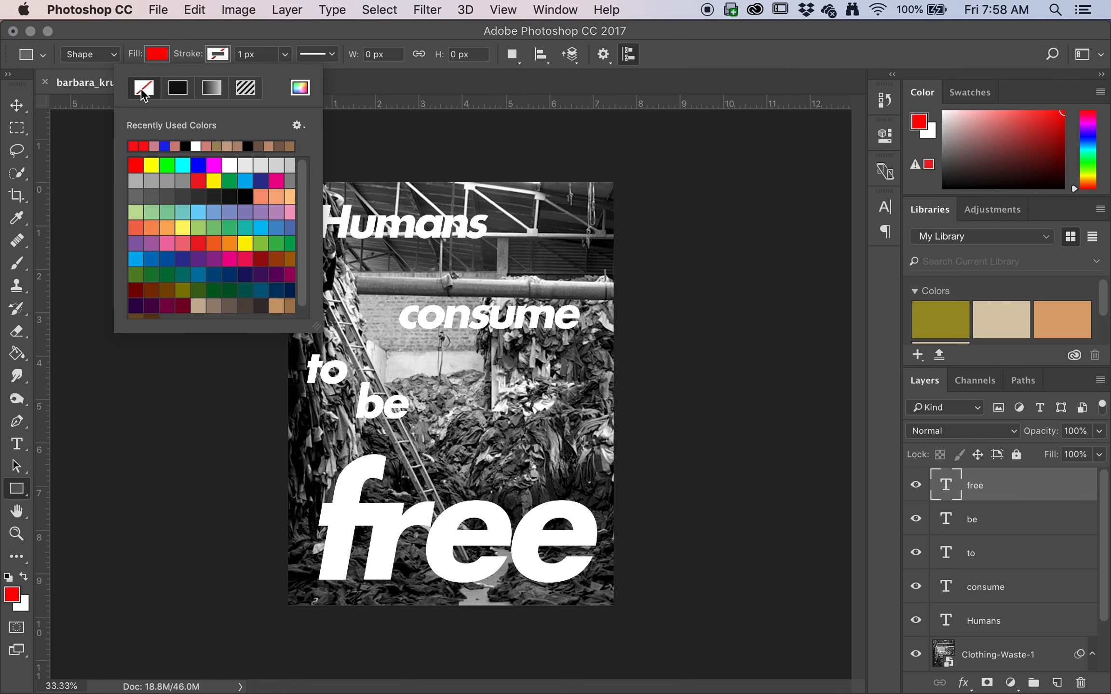
pyautogui.click(240, 33)
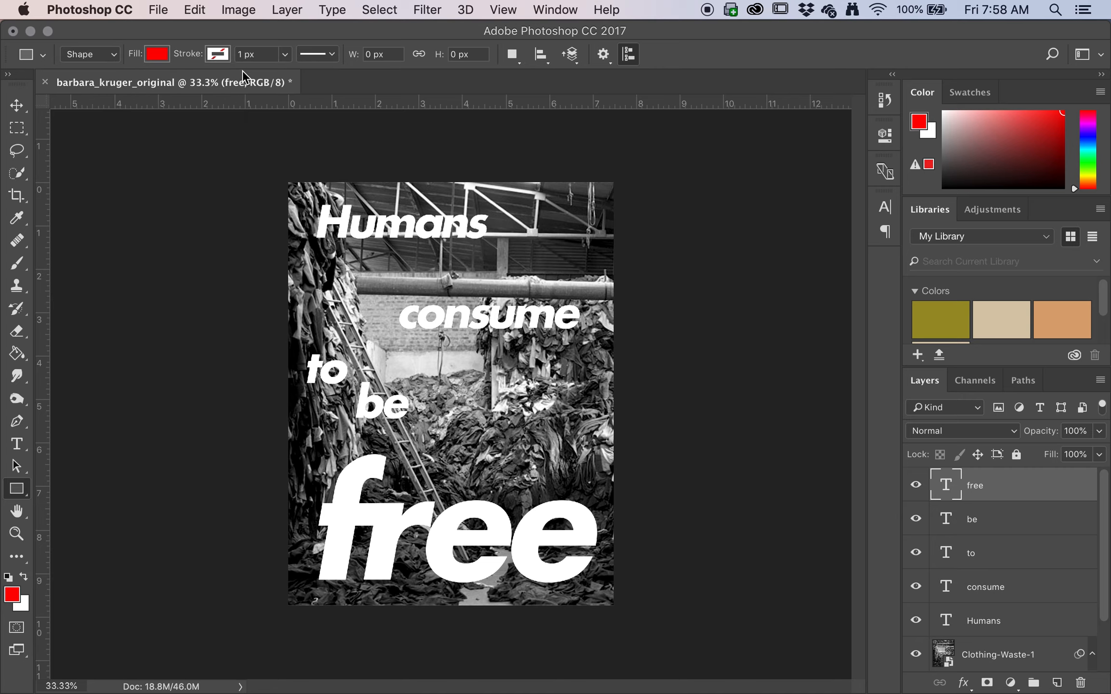
# - Draw a separate red rectangle covering each of the words, about 1331 × 296 px for "consume" and about 2053 × 1042 px for "free"
pyautogui.moveTo(311, 199); pyautogui.dragTo(497, 248)
pyautogui.moveTo(393, 296); pyautogui.dragTo(585, 339)
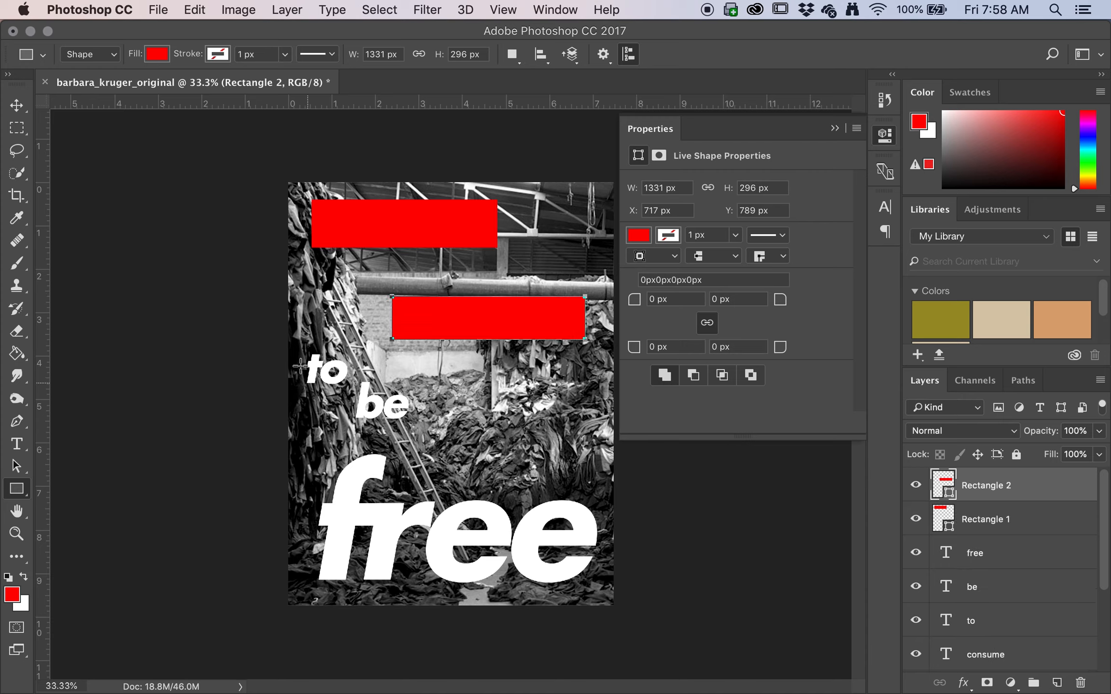
pyautogui.moveTo(300, 346); pyautogui.dragTo(352, 390)
pyautogui.moveTo(423, 389); pyautogui.dragTo(606, 596)
pyautogui.click(16, 104)
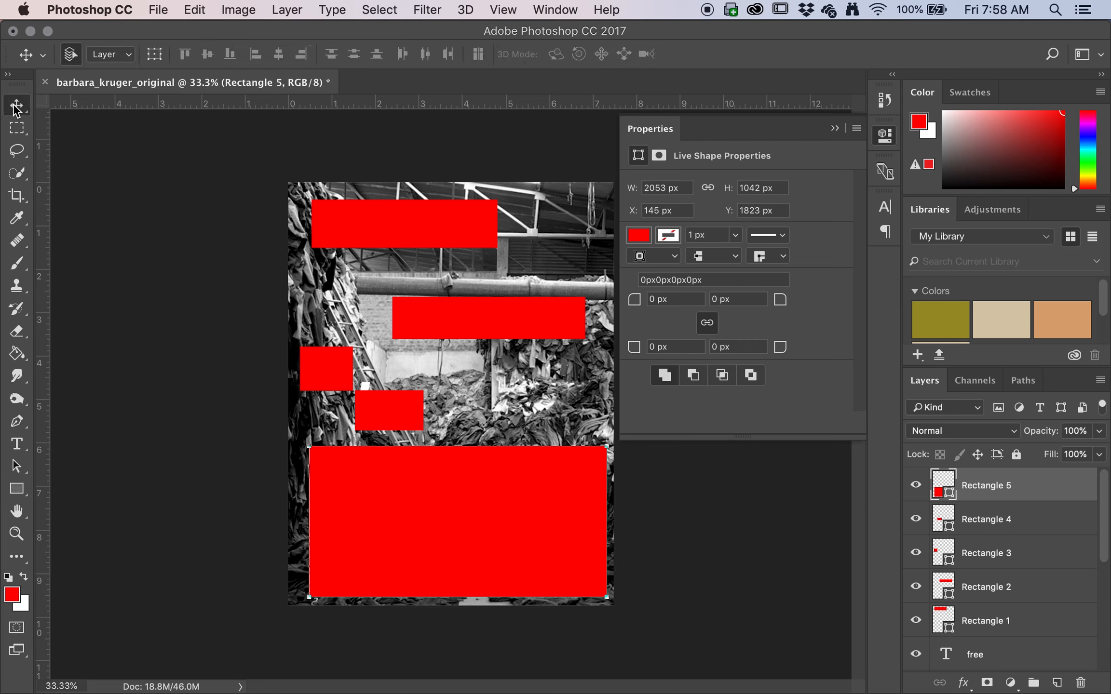
# - Group the five rectangle layers and name the group "red rectangles"
pyautogui.keyDown('shift'); pyautogui.click(1000, 621); pyautogui.keyUp('shift')
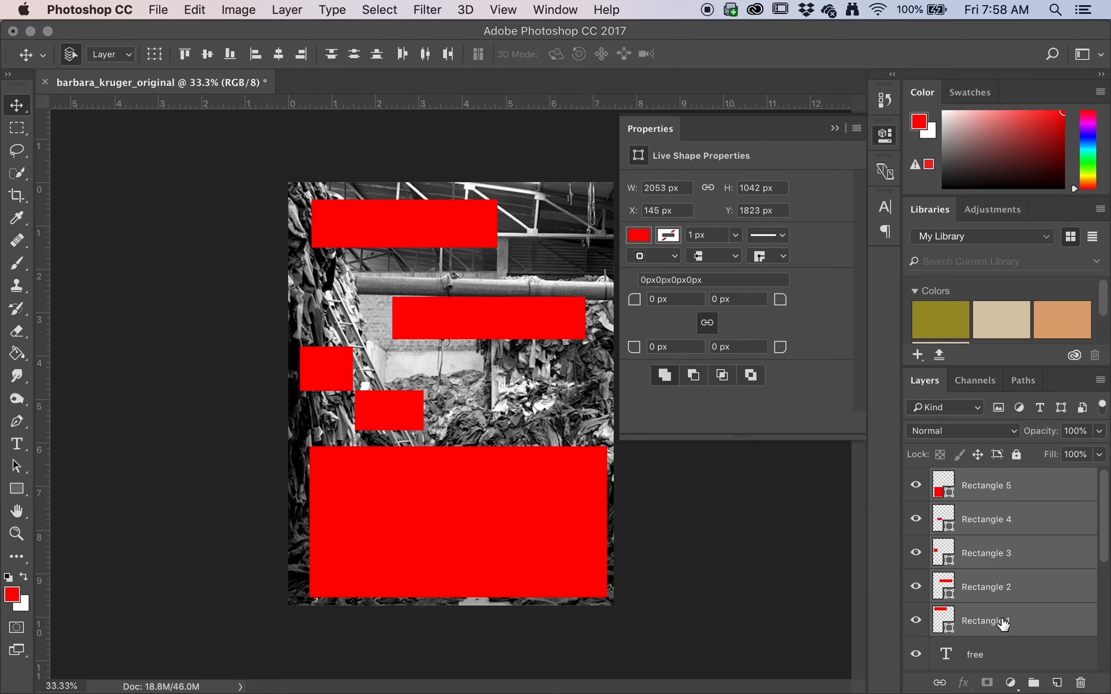
pyautogui.click(1033, 683)
pyautogui.doubleClick(974, 479)
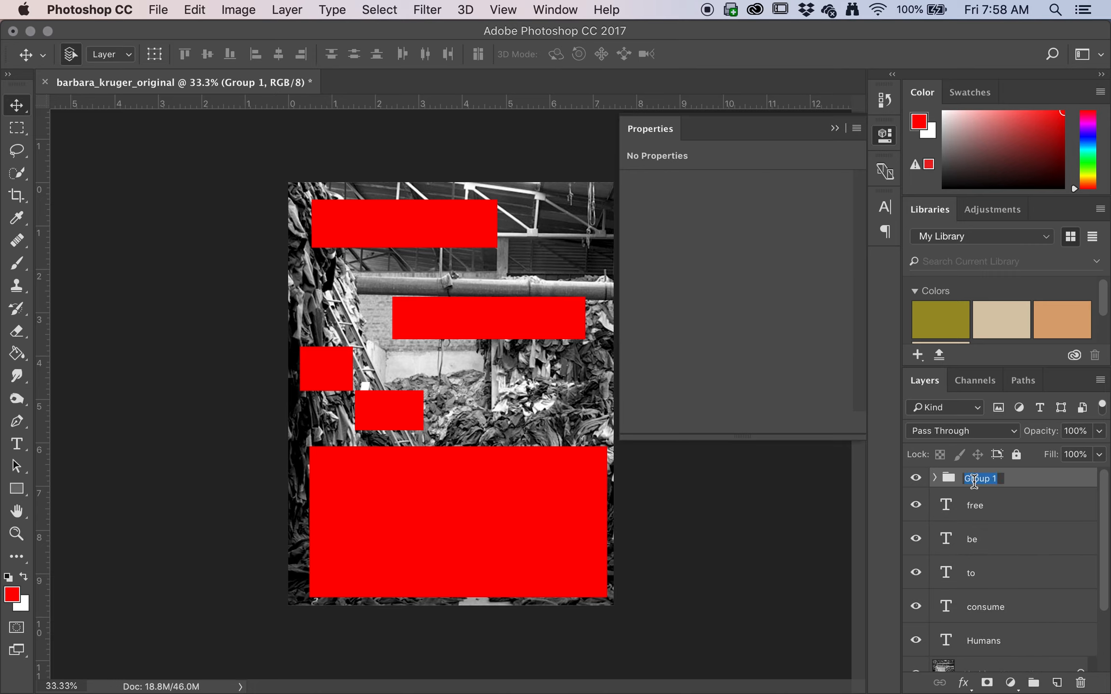
pyautogui.write('red rectangles')
pyautogui.press('Return')
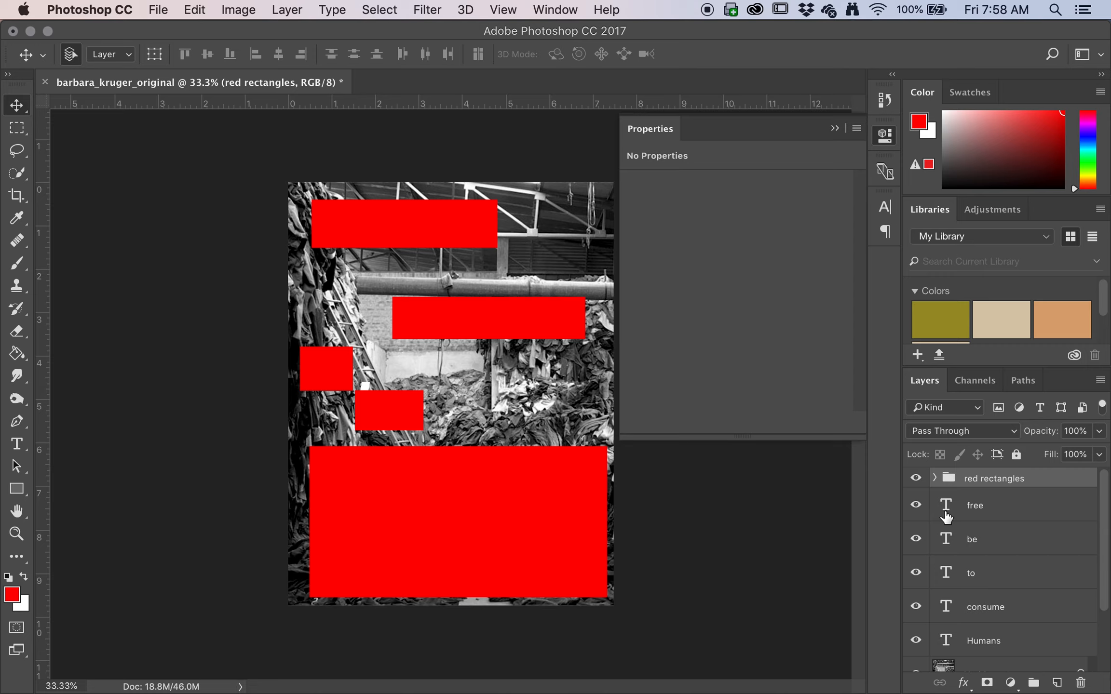
# - Group the five text layers from "free" to "Humans" and name the group "type"
pyautogui.click(964, 506)
pyautogui.keyDown('shift'); pyautogui.click(996, 640); pyautogui.keyUp('shift')
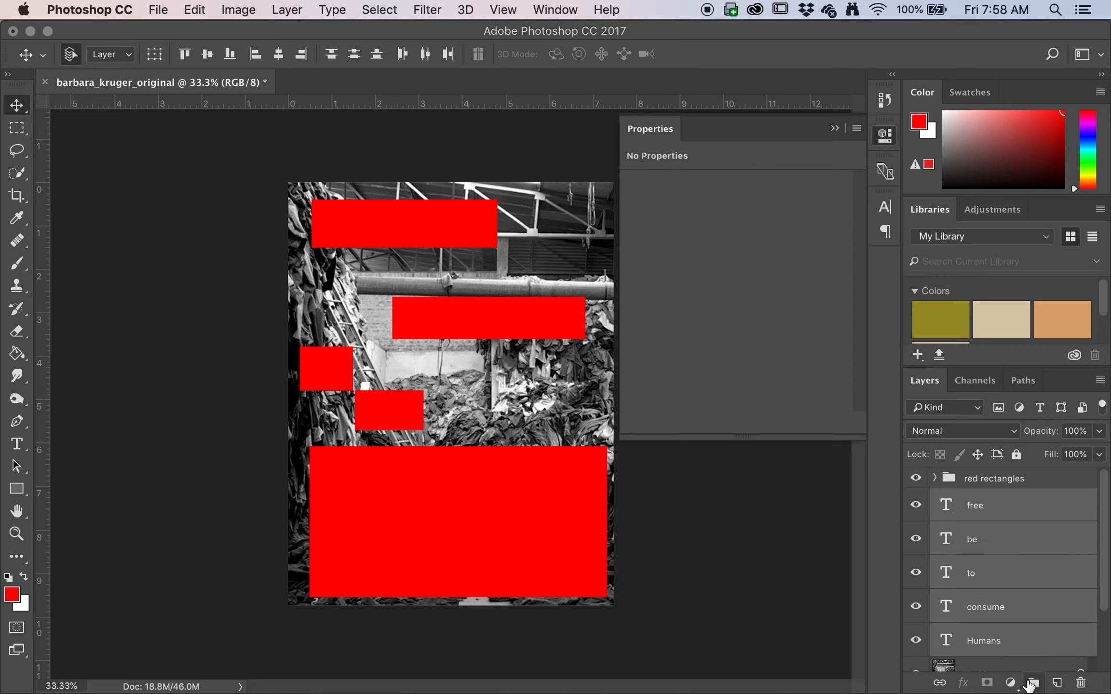
pyautogui.press('super+g')
pyautogui.doubleClick(977, 499)
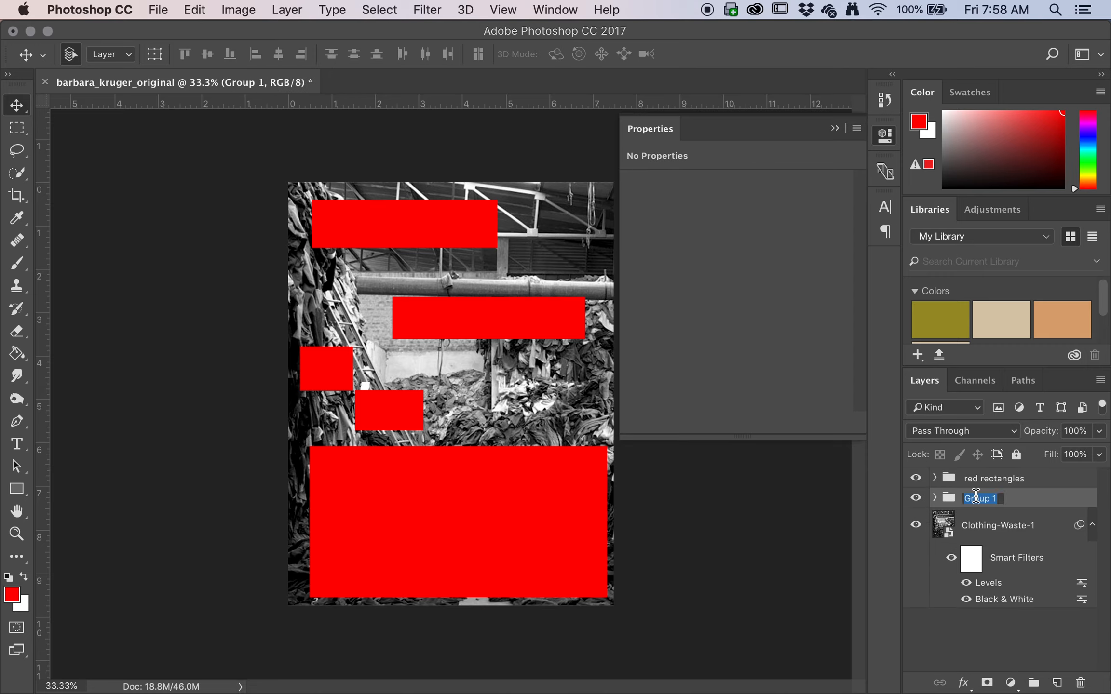
pyautogui.write('type')
pyautogui.press('Return')
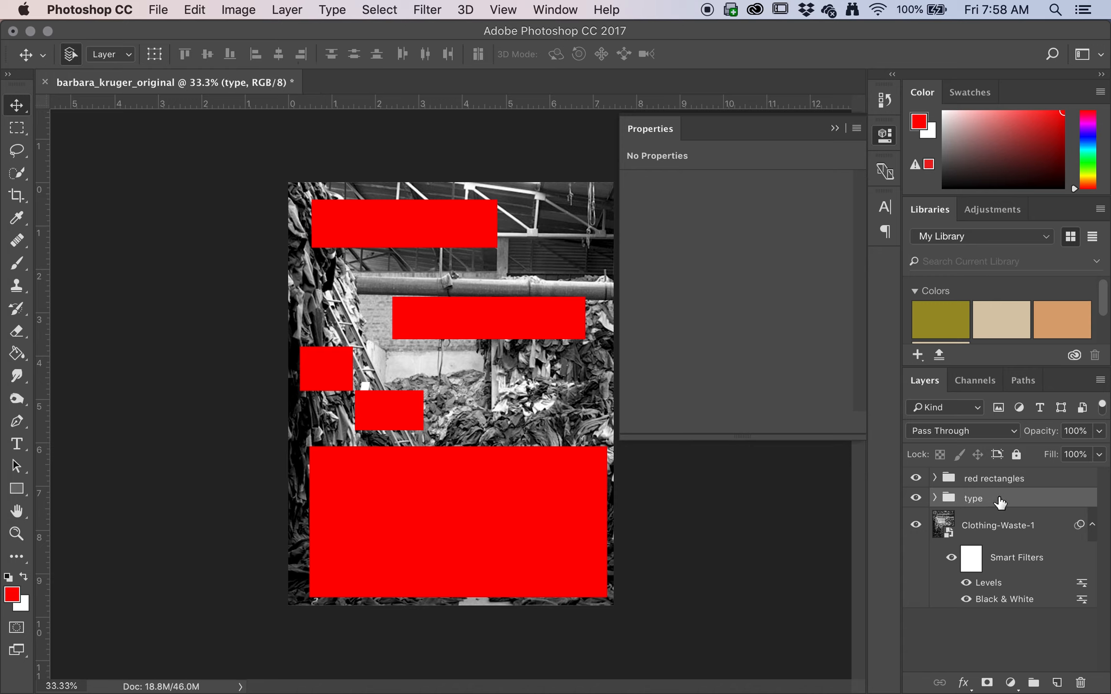
# - Reorder the layer groups so that "red rectangles" sits directly beneath "type" as a separate group
pyautogui.moveTo(999, 503); pyautogui.dragTo(997, 478)
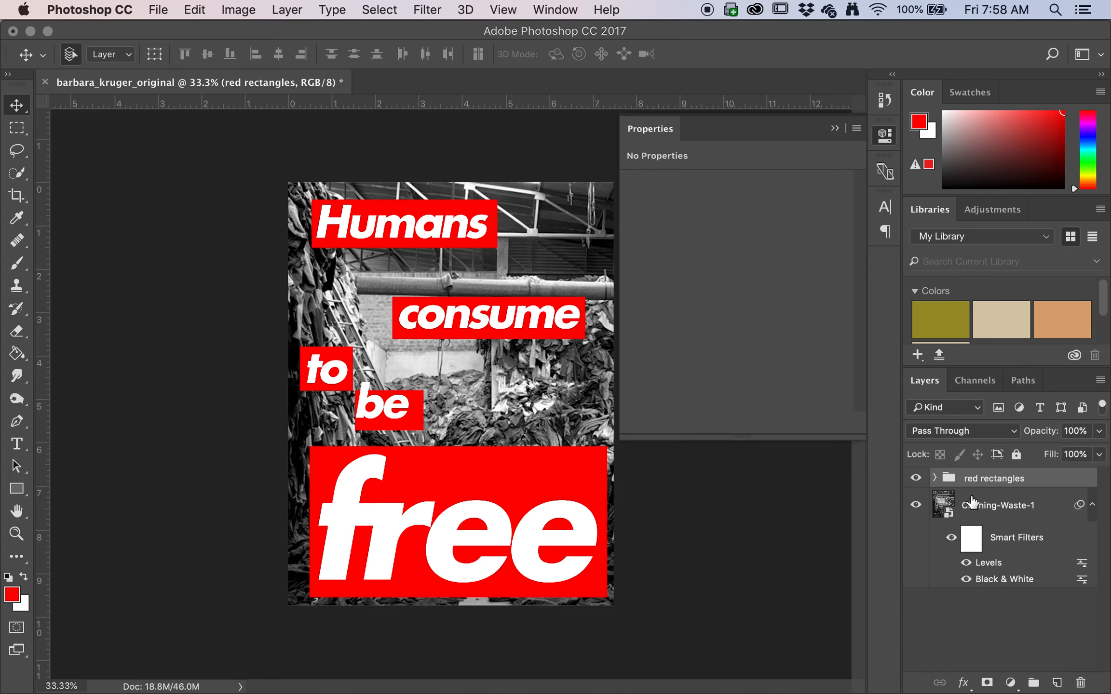
pyautogui.press('super+z')
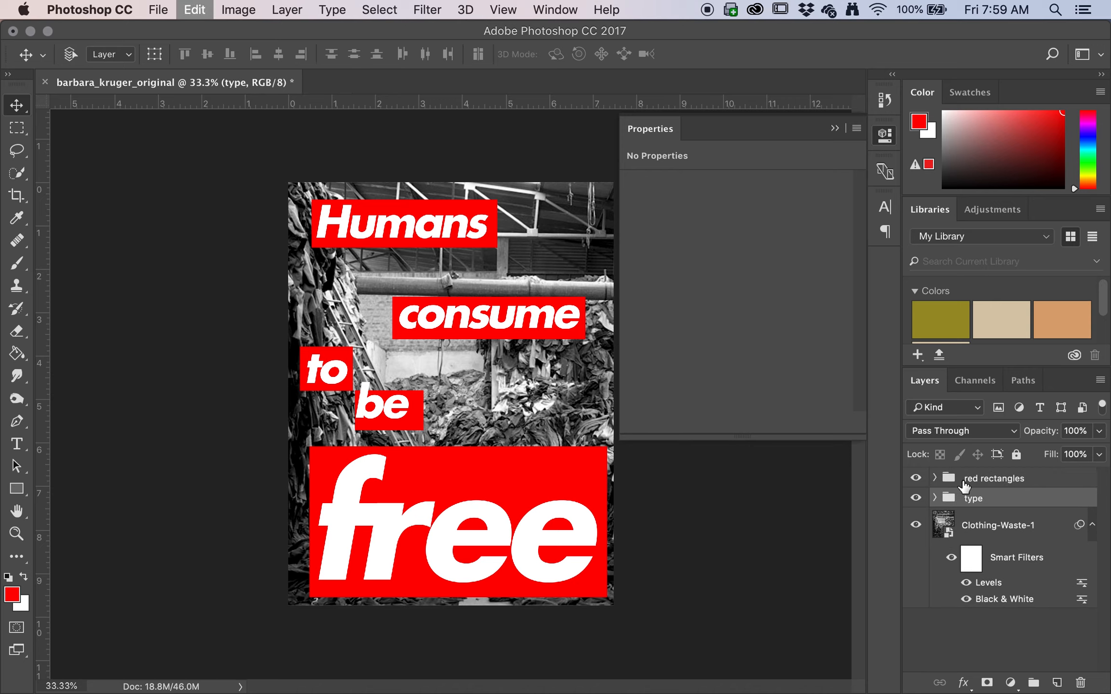
pyautogui.click(991, 482)
pyautogui.doubleClick(990, 479)
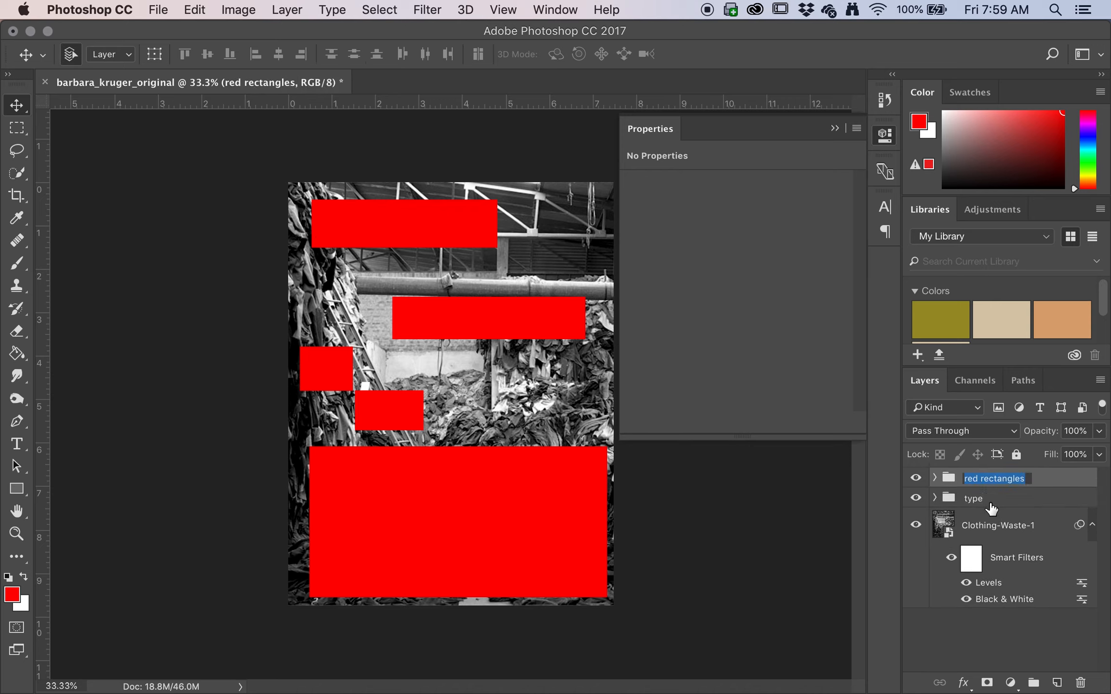
pyautogui.press('Return')
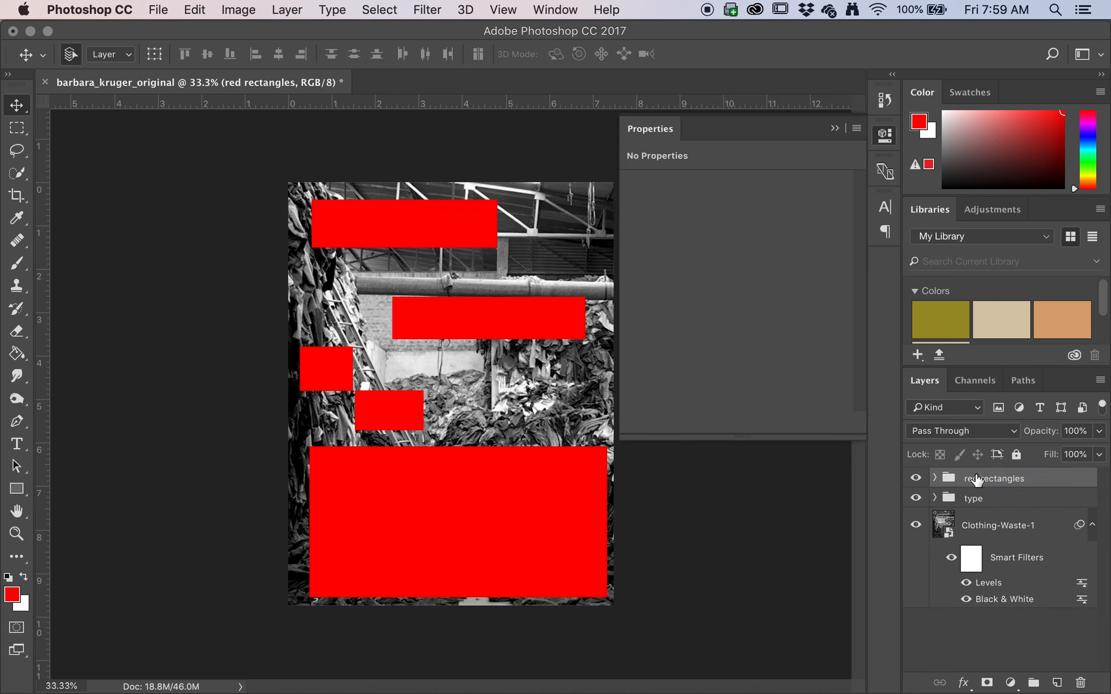
pyautogui.moveTo(976, 480); pyautogui.dragTo(973, 513)
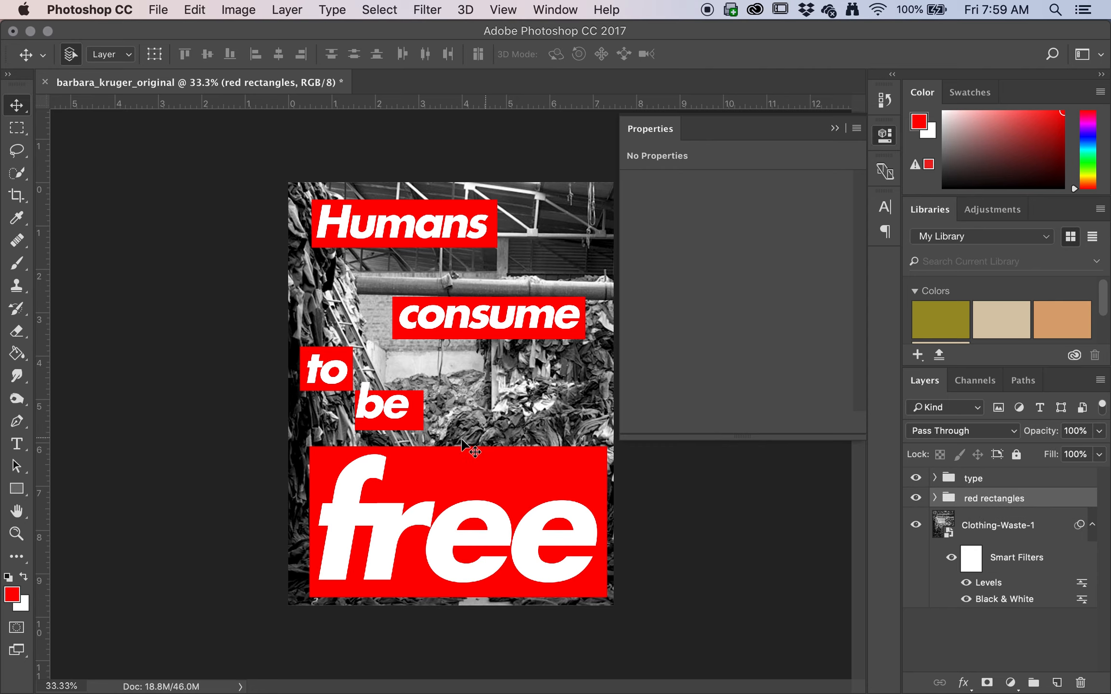
# - Shift the red rectangle behind "be" to the right and centre the word "be" on it
pyautogui.click(421, 416)
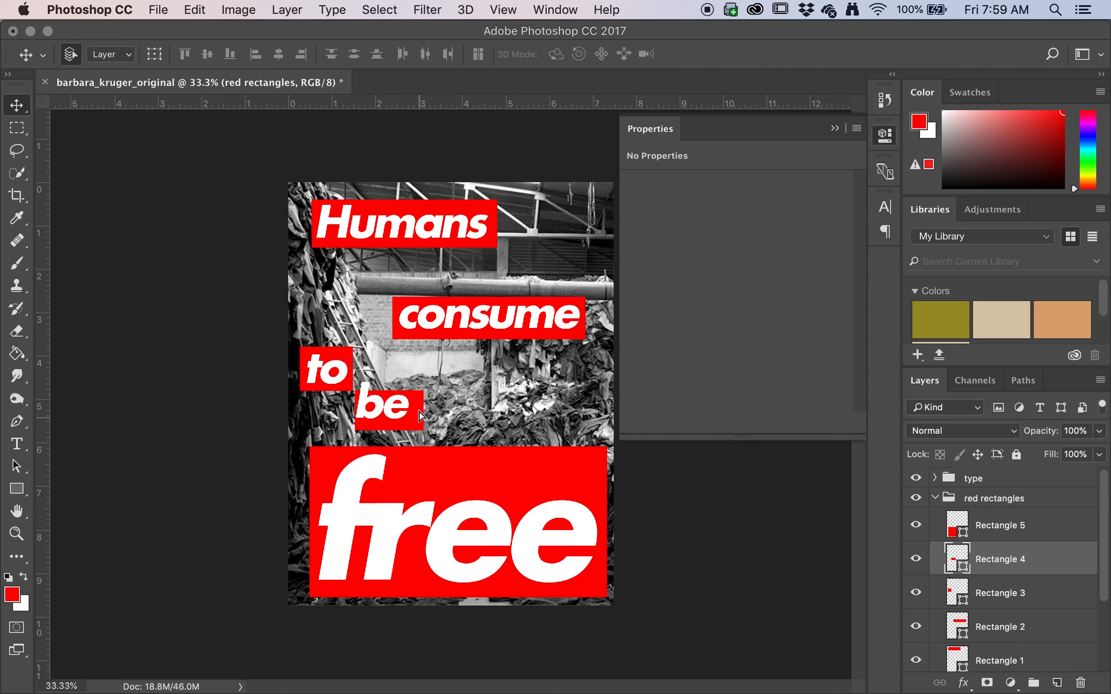
pyautogui.moveTo(420, 416); pyautogui.dragTo(455, 421)
pyautogui.moveTo(385, 418); pyautogui.dragTo(423, 418)
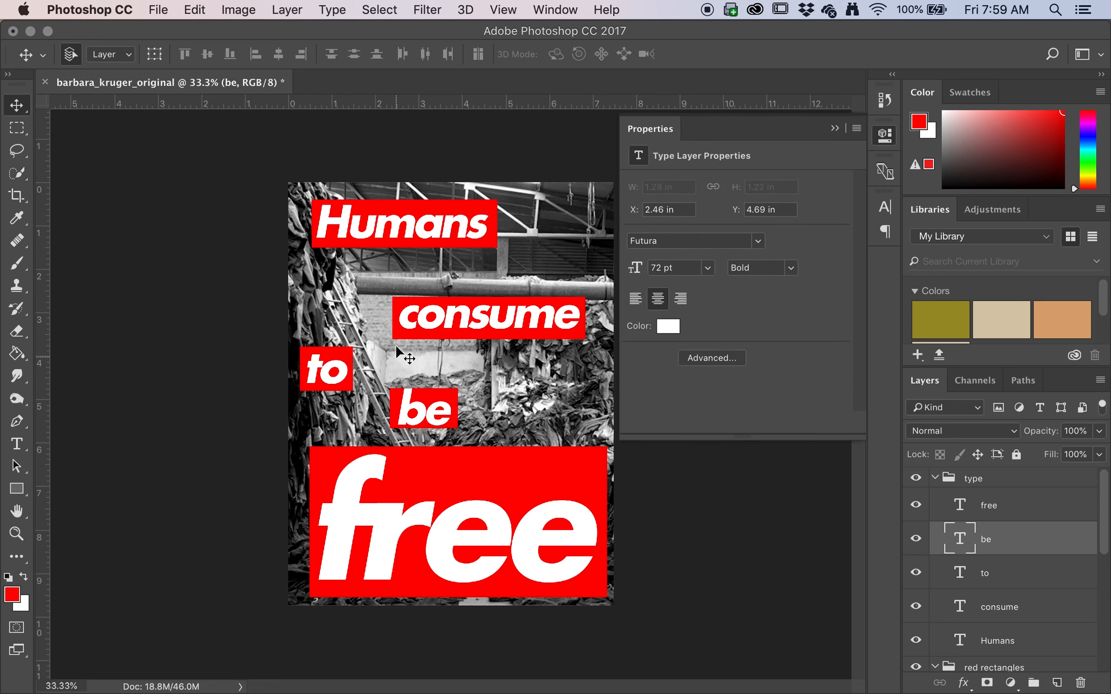
# - Save a JPEG copy of the poster to the Desktop as barbara_kruger_original.jpg with quality 12 (Maximum) and Baseline ("Standard") format
pyautogui.click(153, 9)
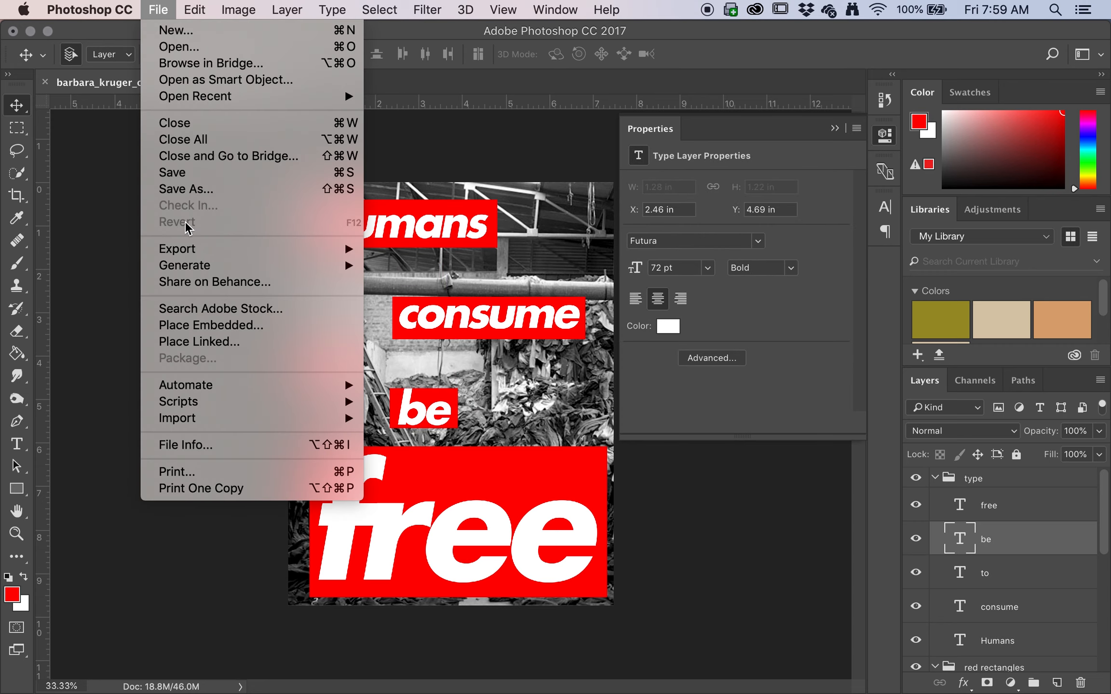
pyautogui.click(186, 192)
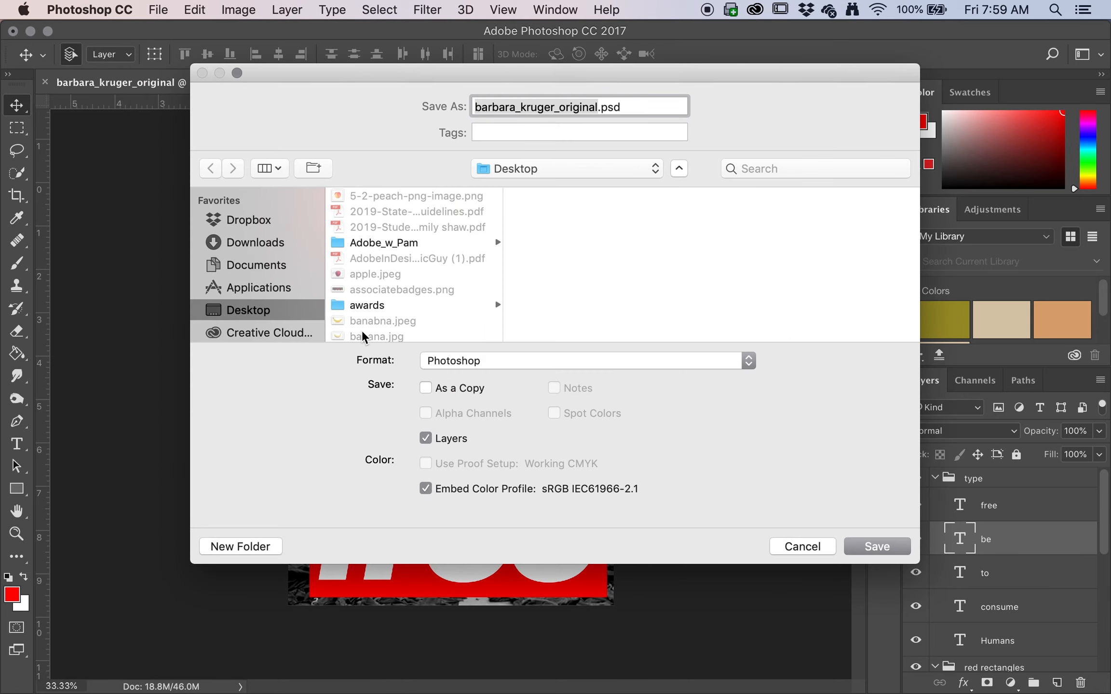
pyautogui.click(748, 361)
pyautogui.click(808, 398)
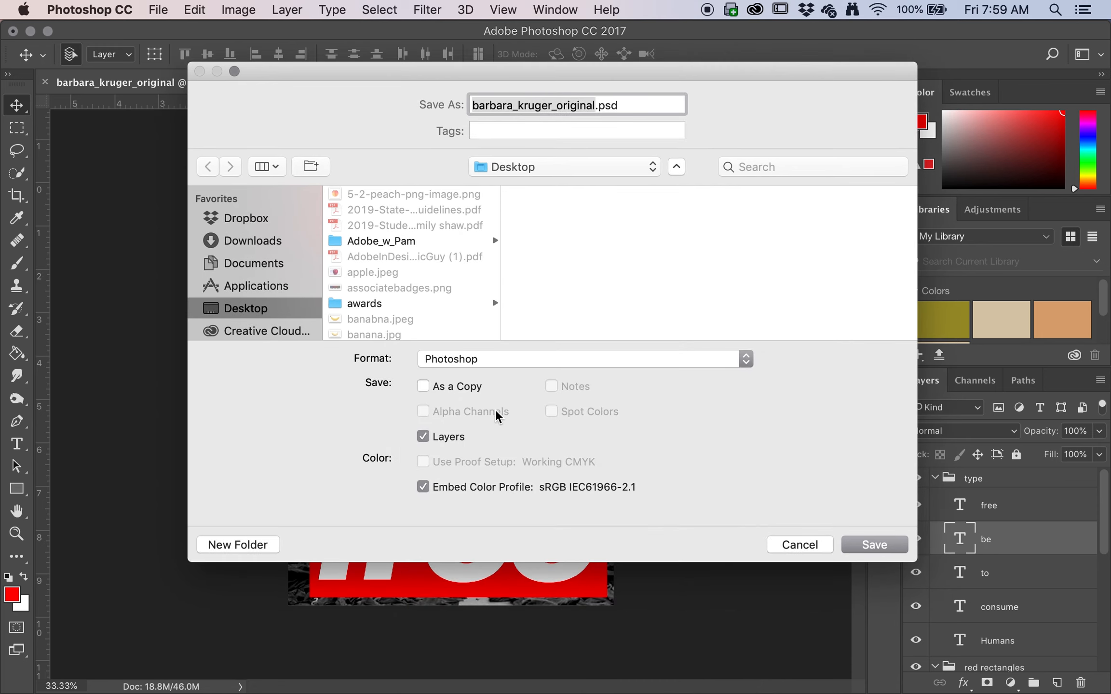
pyautogui.click(750, 360)
pyautogui.click(602, 461)
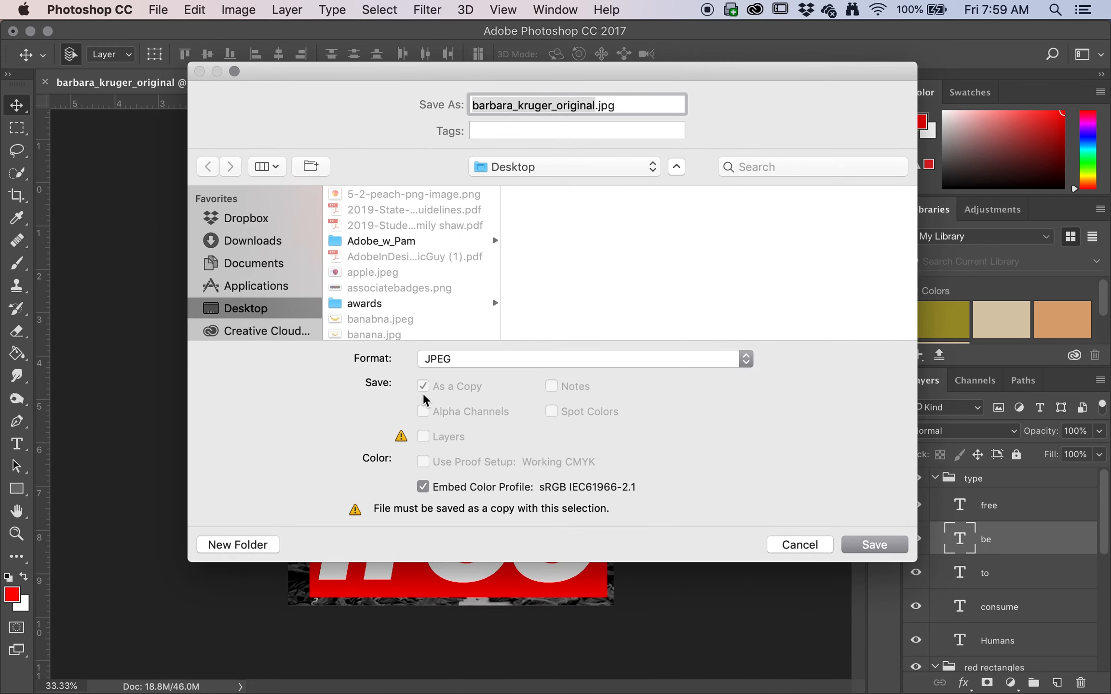
pyautogui.click(873, 549)
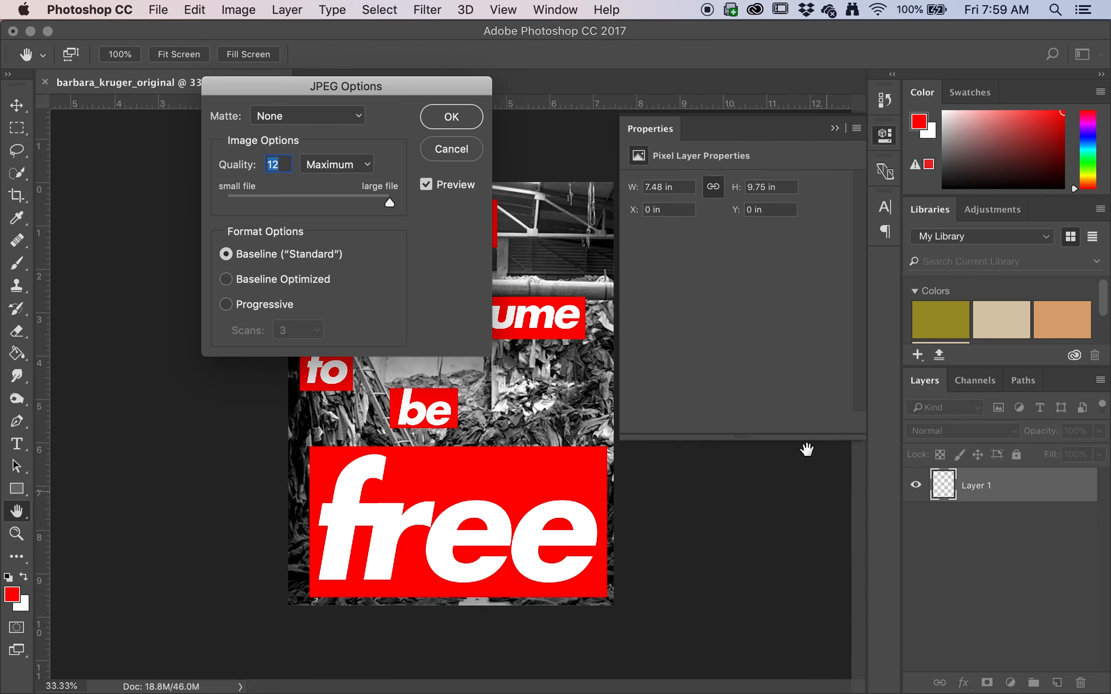
pyautogui.press('Return')
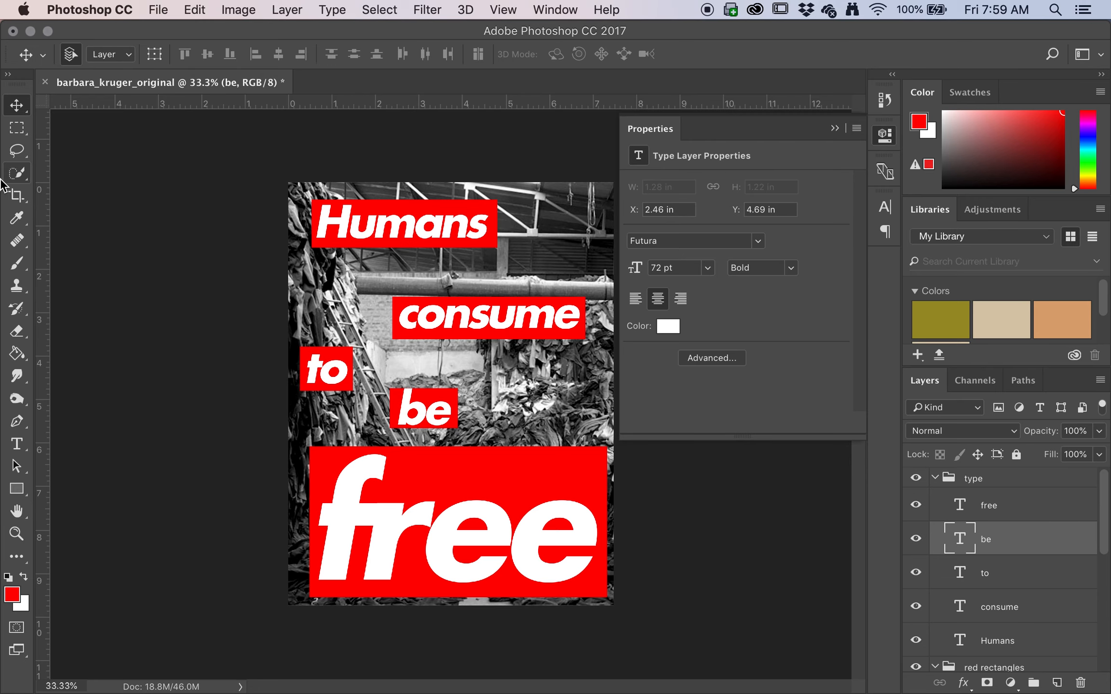
# - Switch to Google Chrome, go to the Canvas dashboard in a full-screen window, and open the DIG MEDIA/MM FOUND 1 course
pyautogui.click(23, 116)
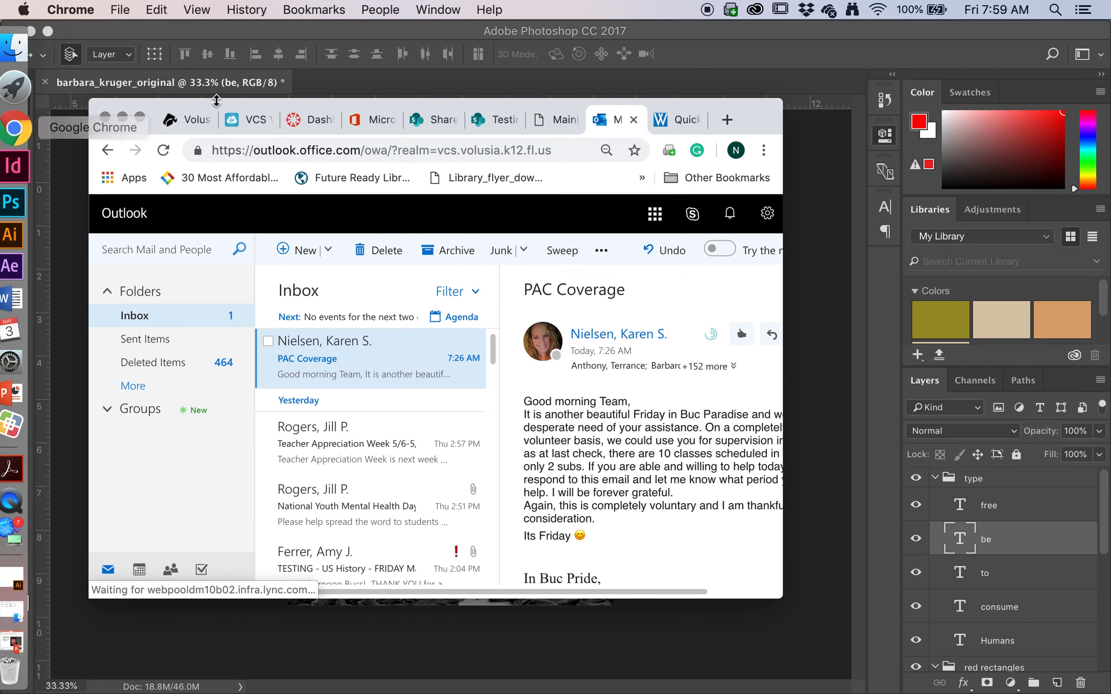
pyautogui.click(303, 122)
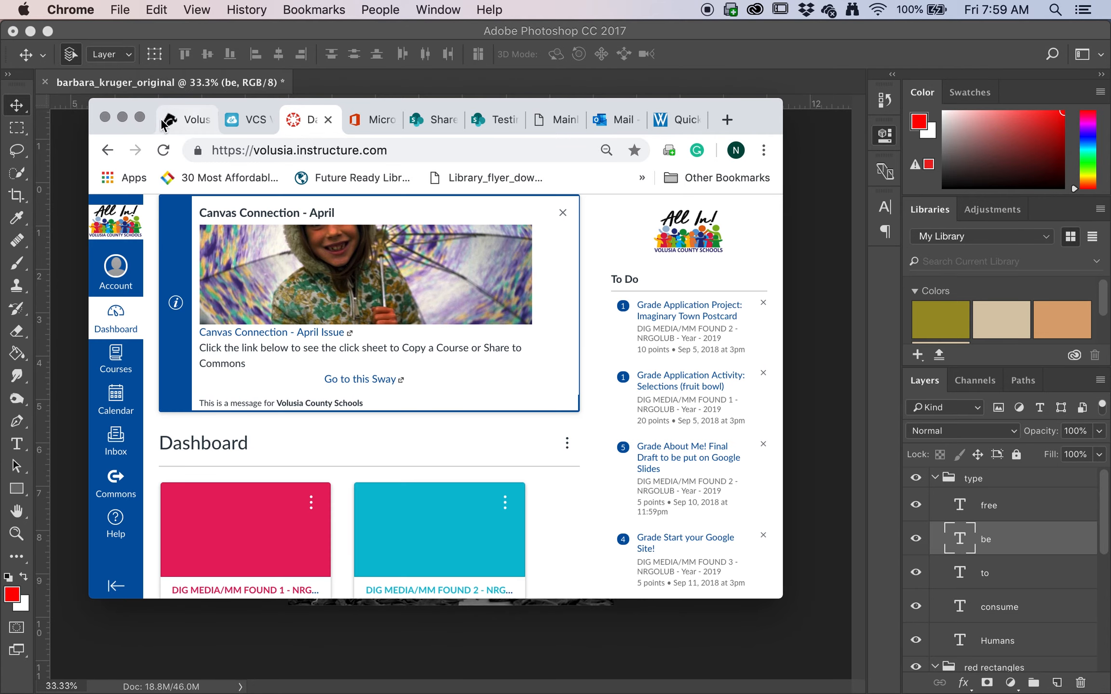
pyautogui.click(139, 117)
pyautogui.click(164, 496)
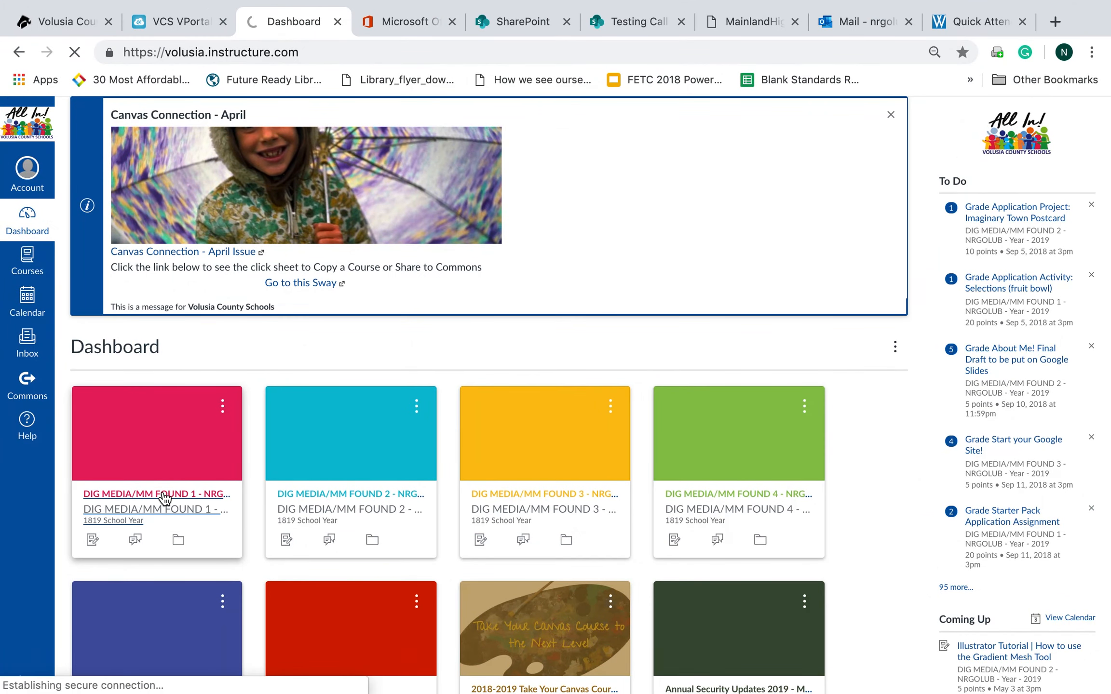